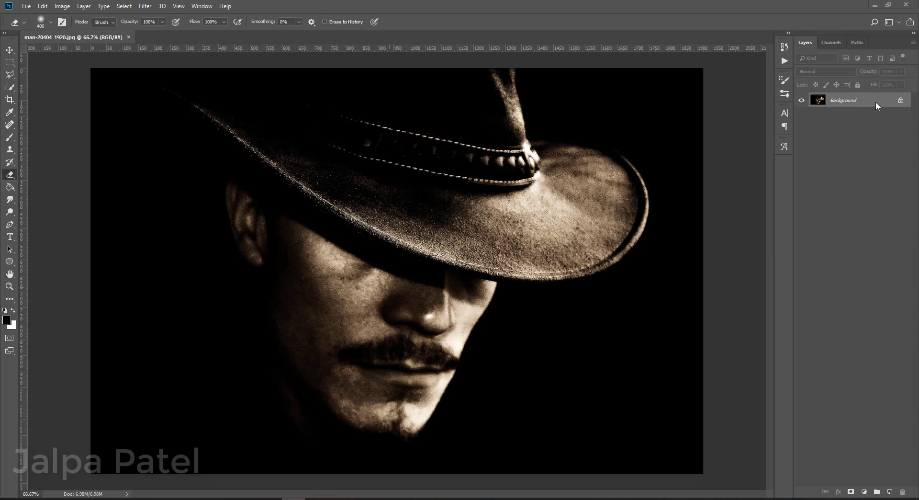
Step: Unlock the Background into Layer 0 and dismiss the Layer Style dialog unchanged
click(901, 102)
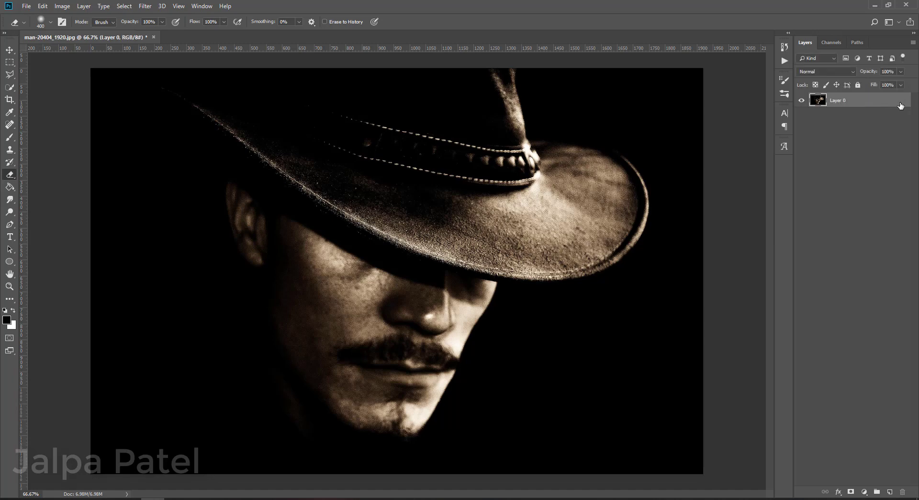
double_click(881, 101)
click(872, 198)
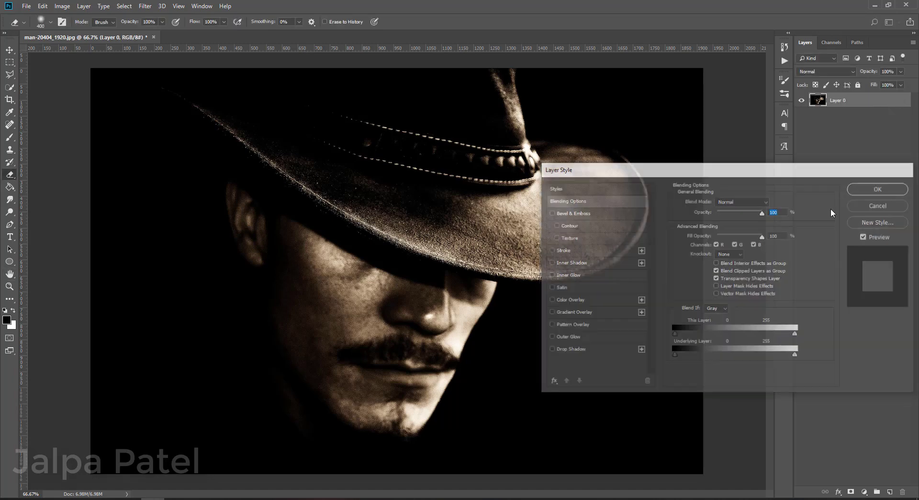
key(e)
Step: Duplicate Layer 0, naming the bottom layer Original and the top copy For Edit
drag(840, 105, 892, 491)
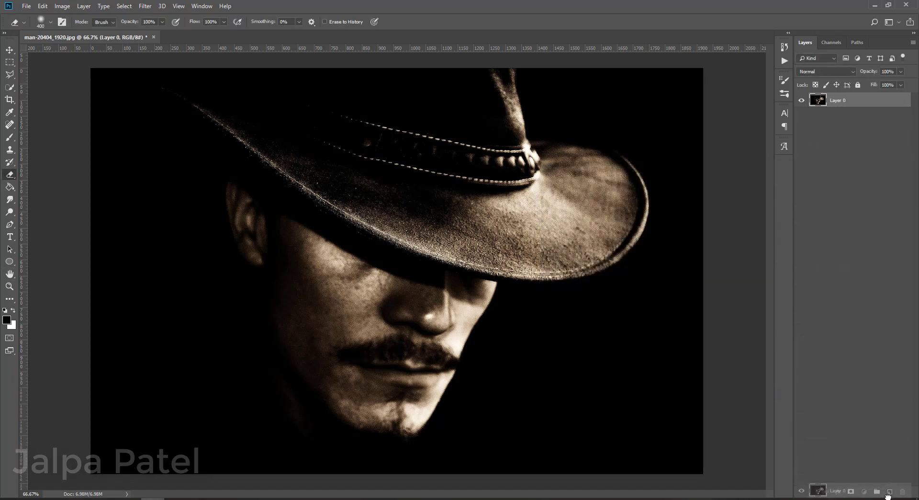
click(841, 118)
text(Original)
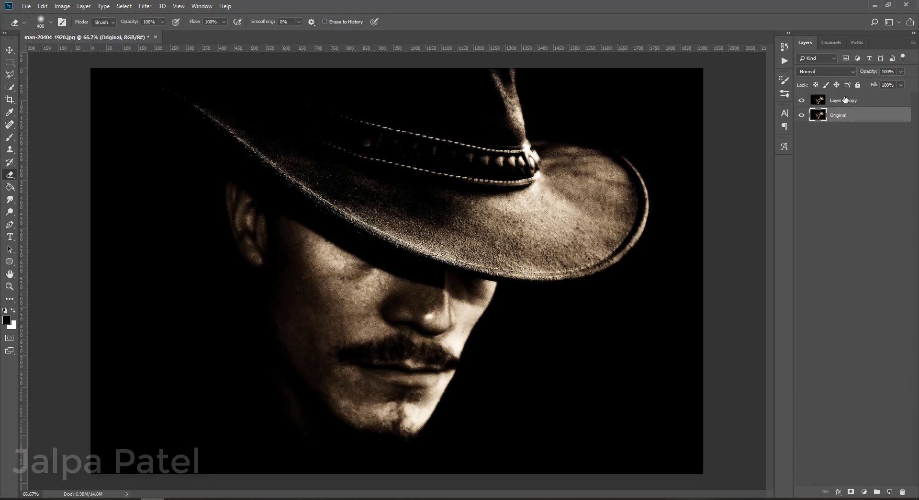
double_click(846, 101)
text(For Edit)
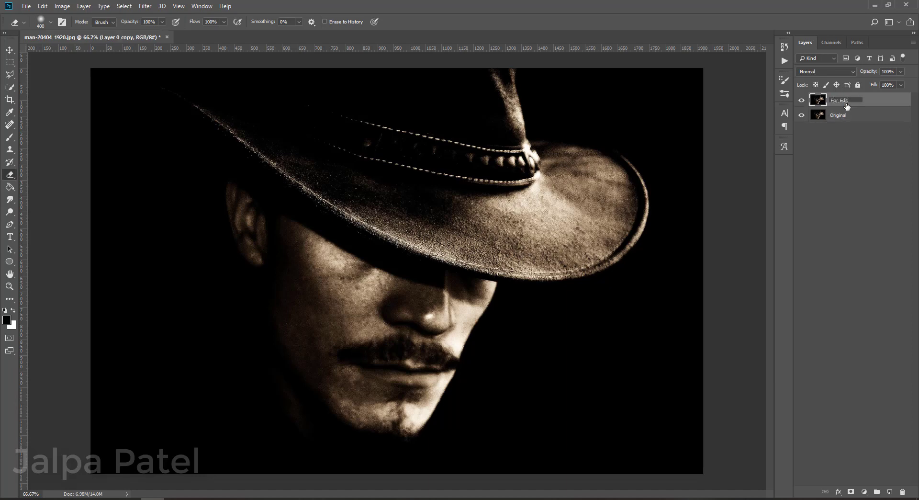
key(Return)
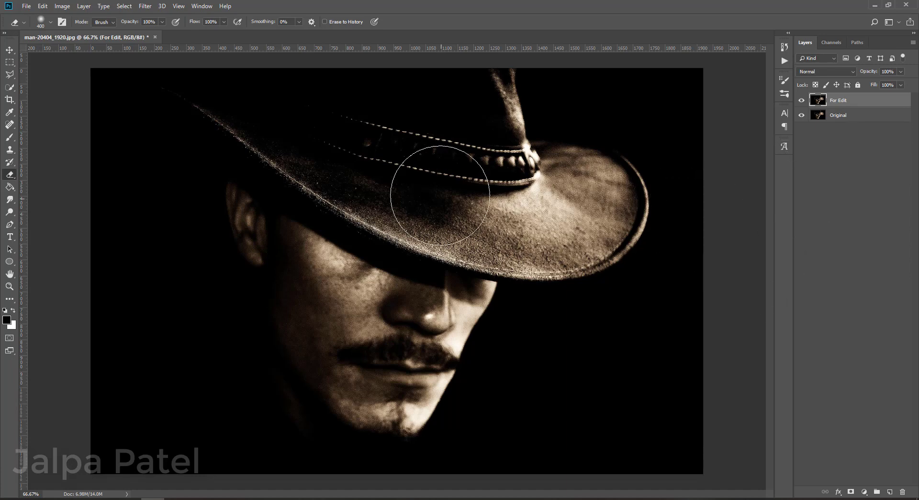
Step: Create a new Layer 1 and place it between For Edit and Original
scroll(441, 180, down, 3)
scroll(390, 158, up, 1)
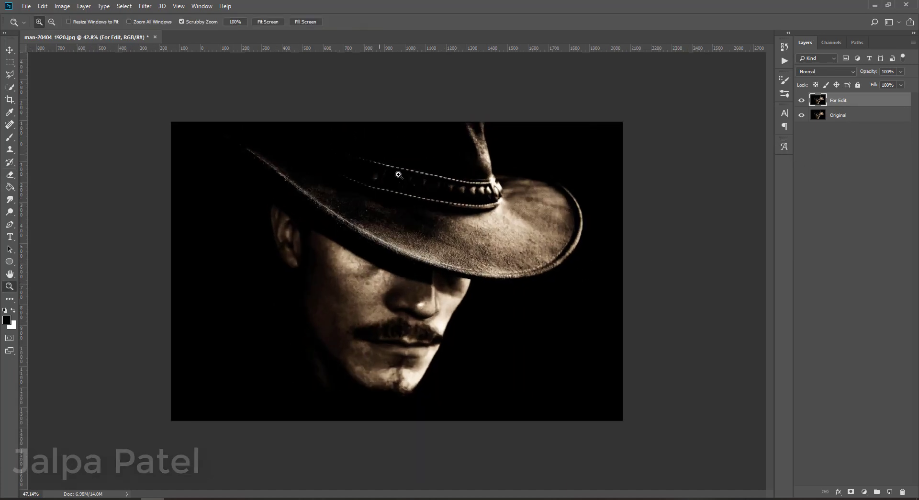
scroll(390, 158, up, 3)
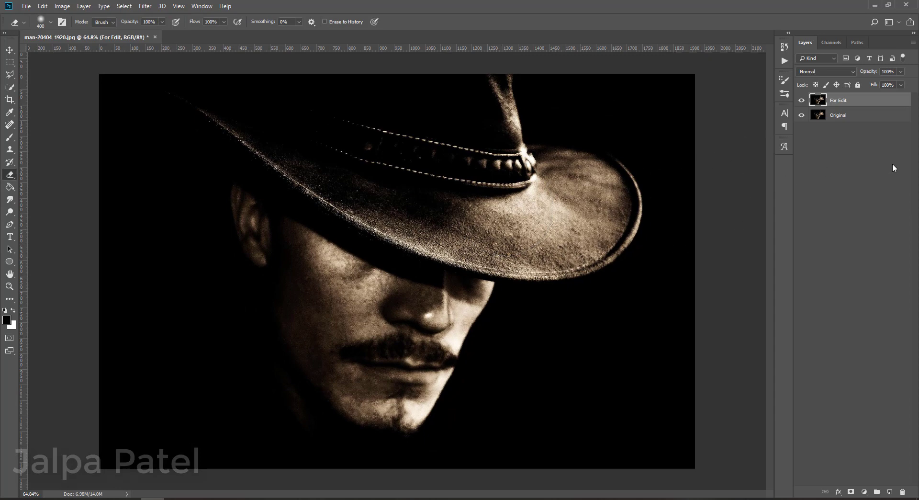
key(v)
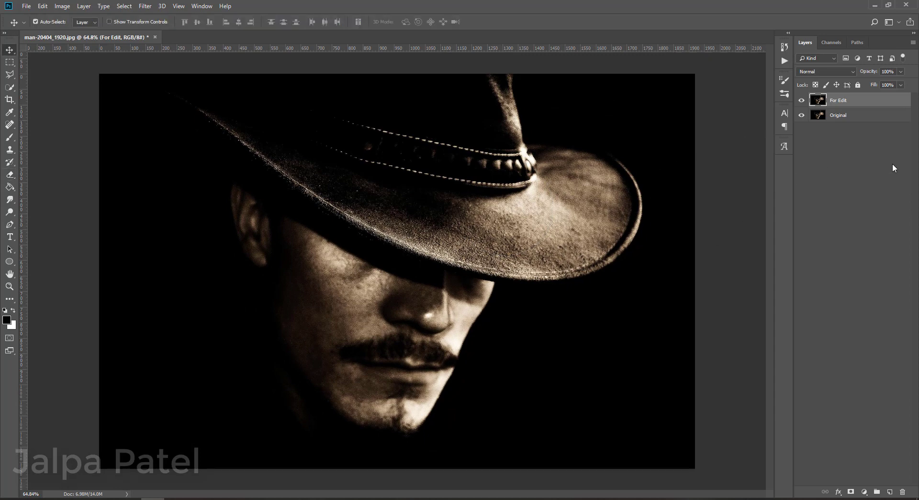
click(890, 492)
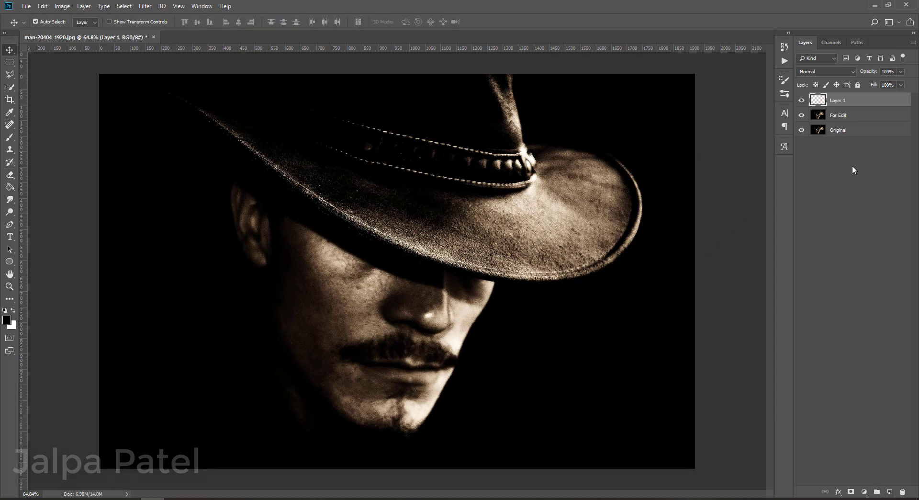
drag(856, 106, 819, 124)
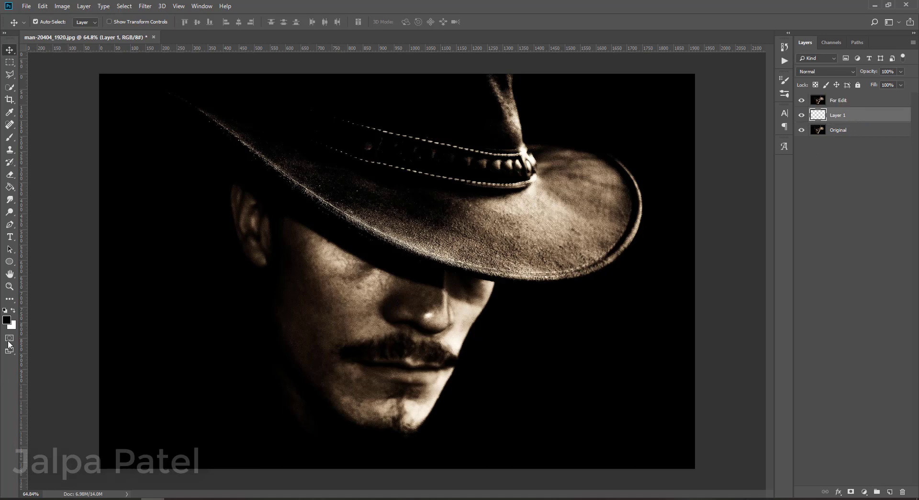
Step: Fill Layer 1 with solid black using the Paint Bucket, then select For Edit
click(6, 320)
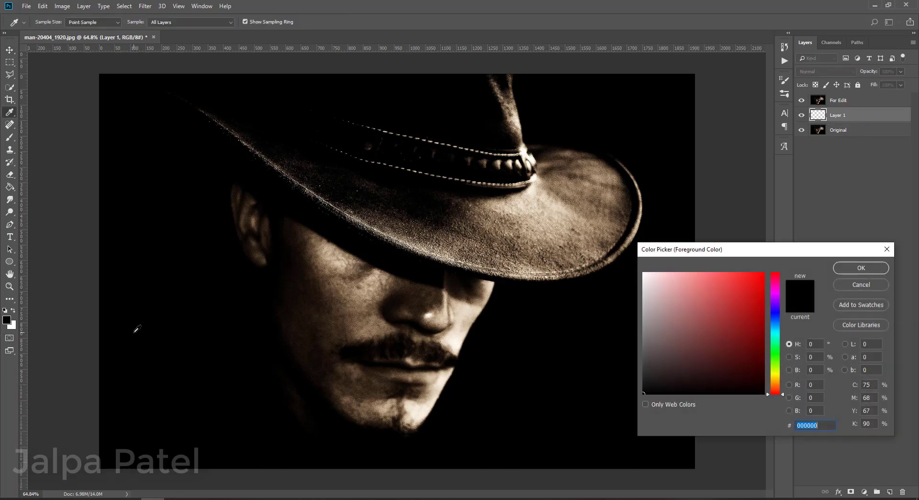
click(855, 269)
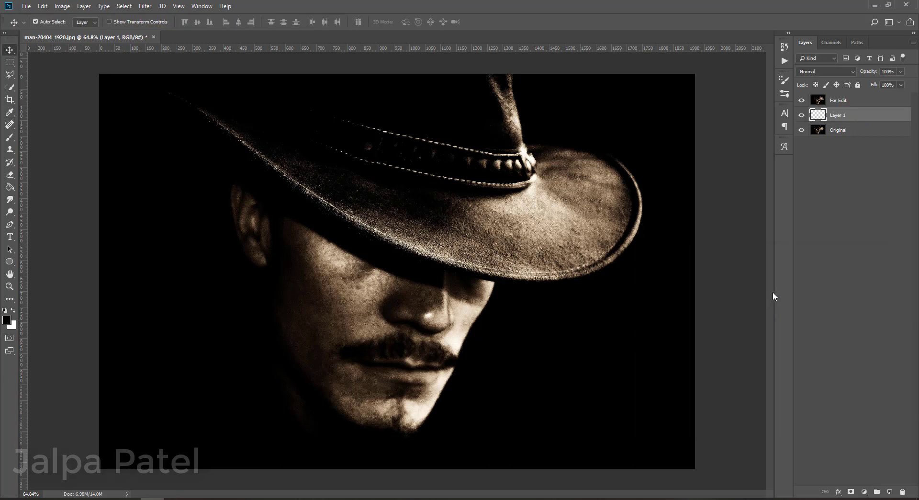
click(10, 188)
click(167, 284)
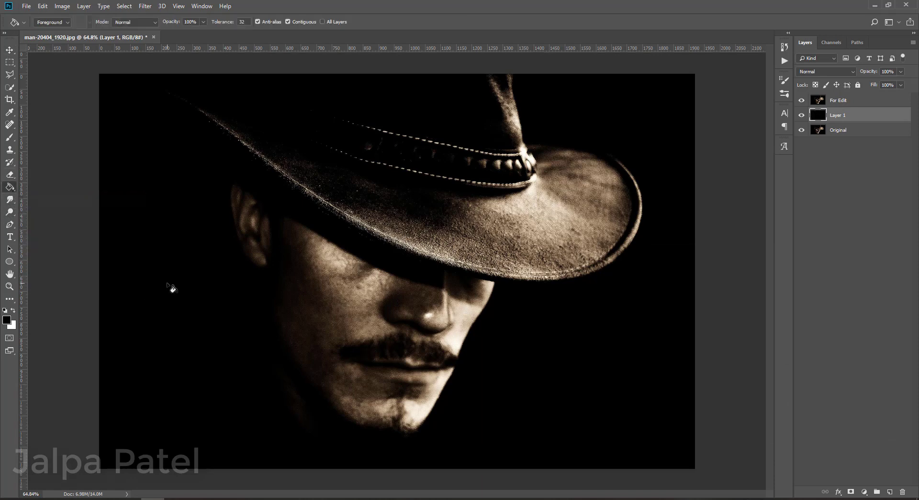
click(861, 105)
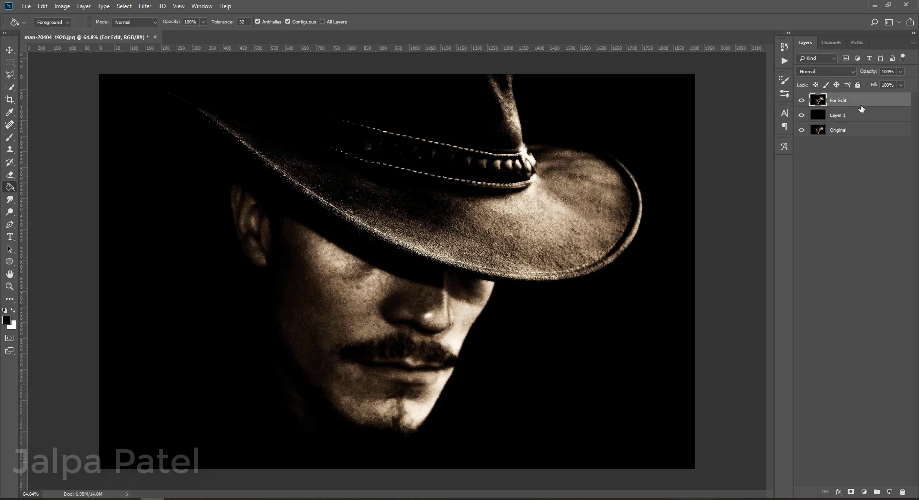
Step: Nudge the For Edit photo downward with Shift+arrow keys
key(v)
key(shift+Down)
key(shift+Down)
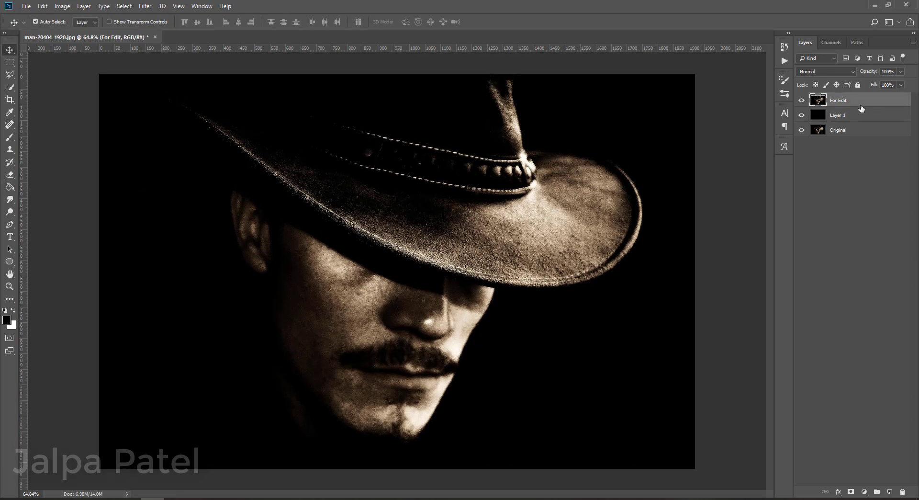
key(shift+Down)
key(shift+Down)
key(shift+Down)
key(shift+Down)
key(shift+Down)
key(shift+Down)
key(shift+Down)
key(shift+Down)
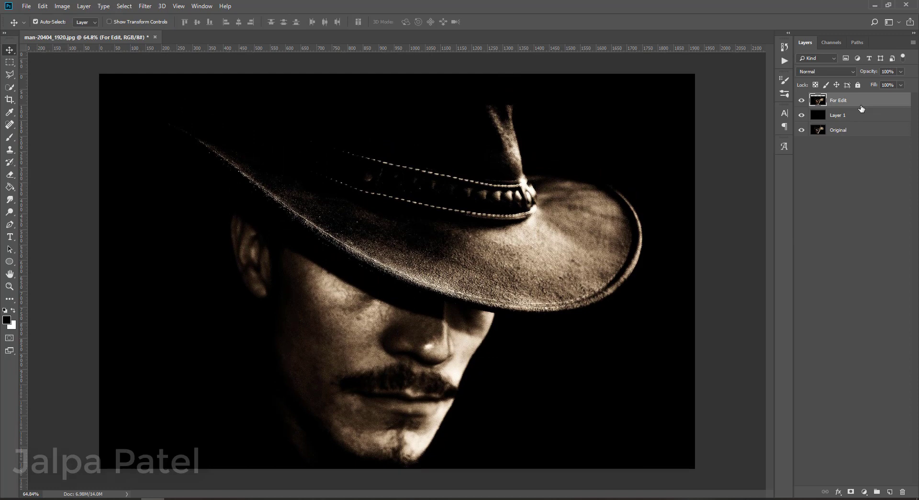
key(shift+Down)
key(shift+Down)
key(shift+Up)
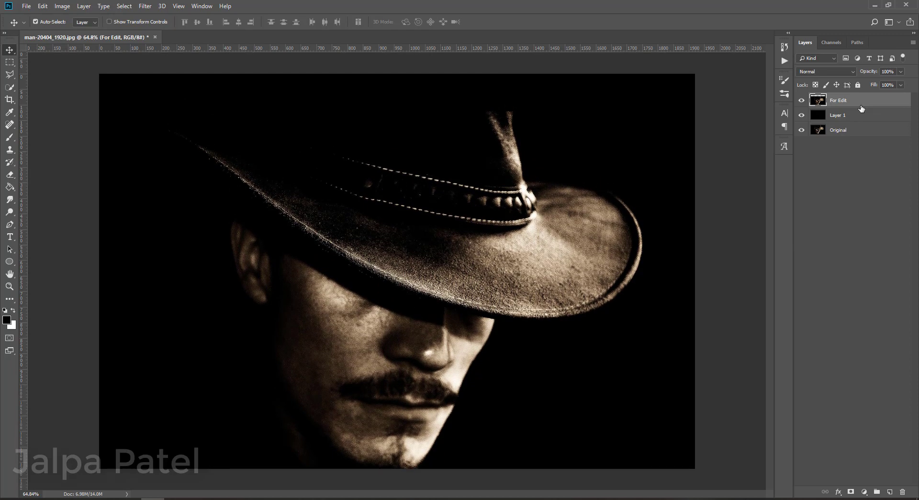
key(shift+Up)
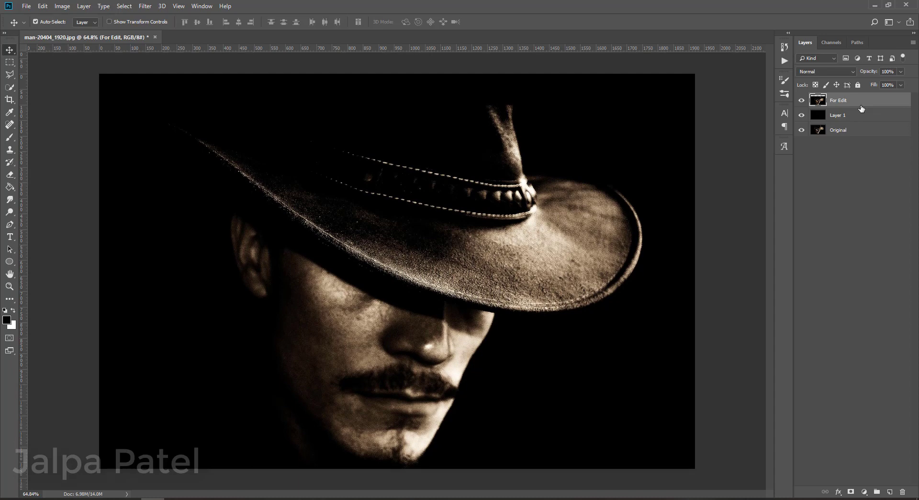
Step: Hide Layer 1 and Original, then add a white layer mask to For Edit
key(e)
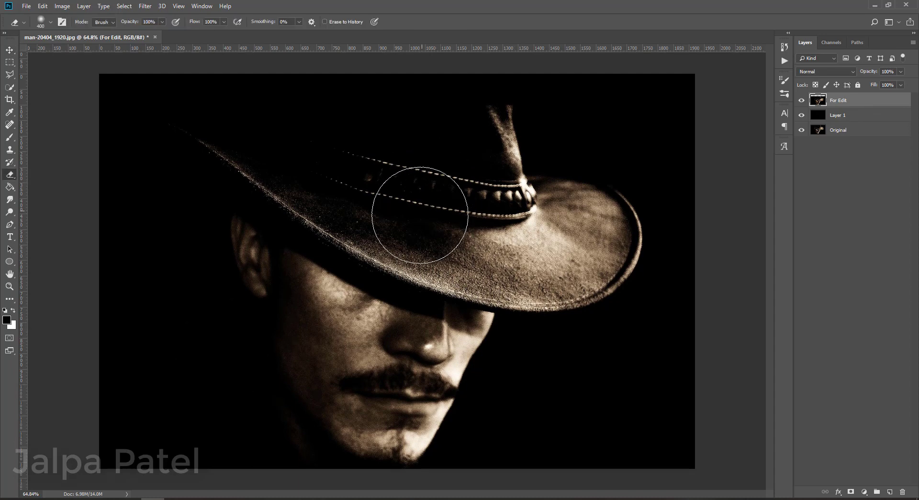
click(802, 115)
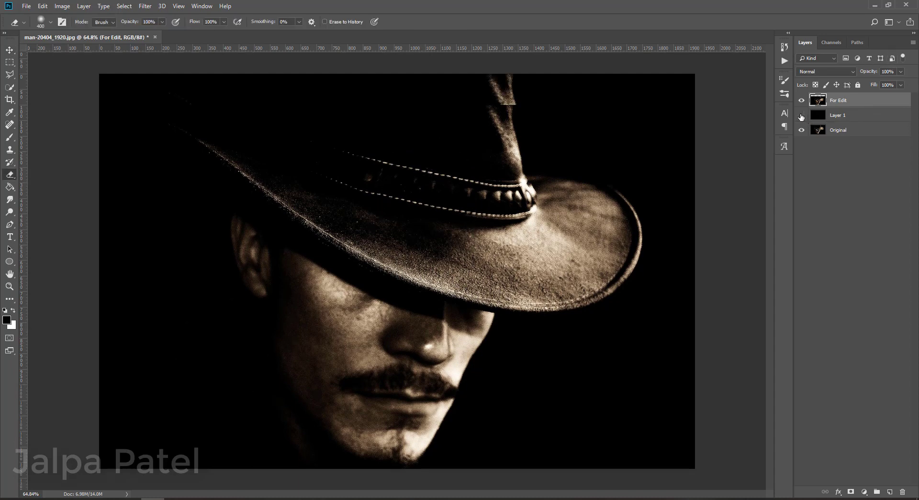
click(801, 130)
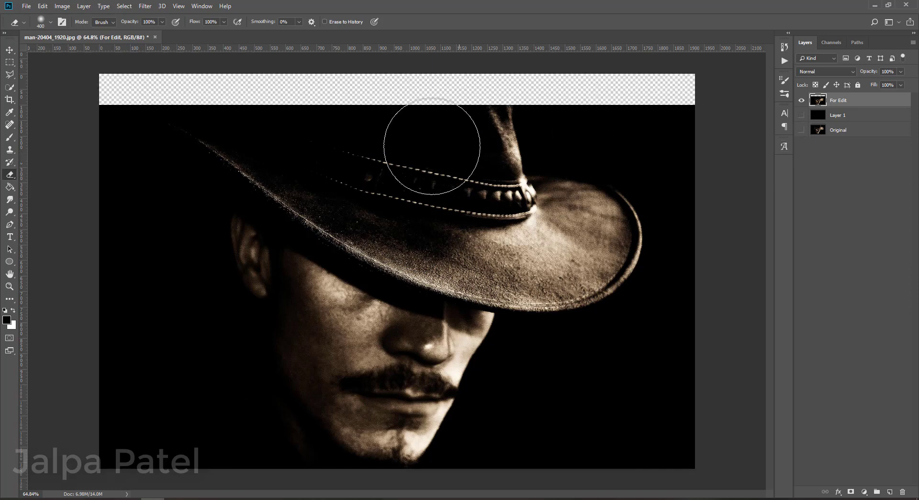
key(bracketleft)
key(bracketleft)
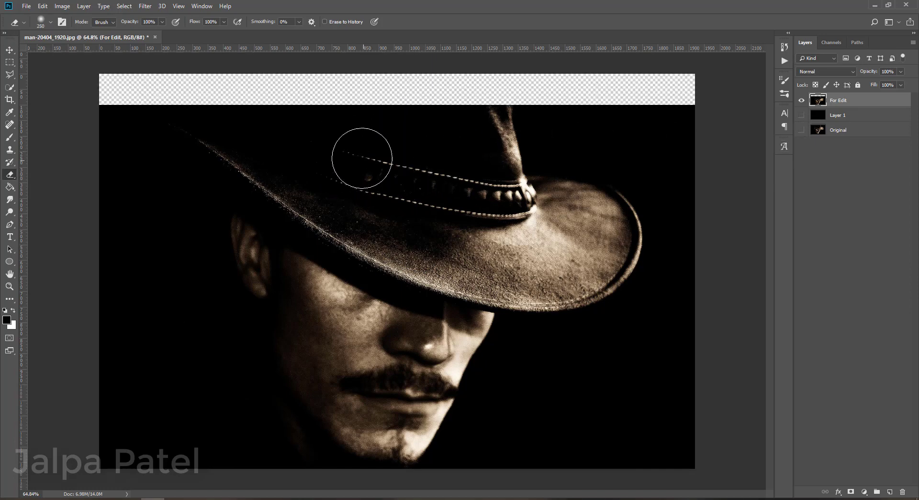
right_click(362, 154)
key(Escape)
click(854, 492)
key(x)
key(bracketleft)
key(bracketleft)
key(bracketleft)
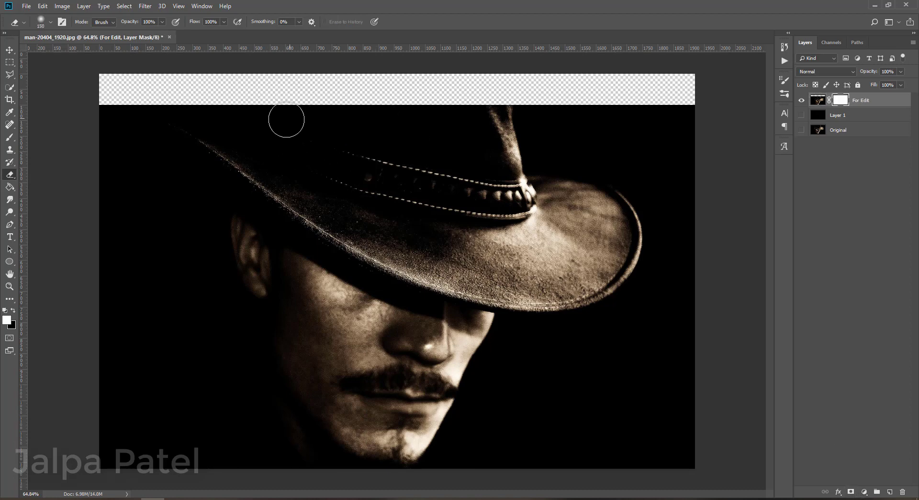
Step: Erase the cowboy hat's crown, from the top-left edge down to the brim, on the For Edit mask
key(bracketleft)
key(bracketleft)
key(bracketleft)
key(bracketleft)
mouse_move(206, 107)
mouse_down()
mouse_move(234, 125)
mouse_move(214, 100)
mouse_move(490, 103)
mouse_move(505, 149)
mouse_move(484, 100)
mouse_move(544, 138)
mouse_move(595, 191)
mouse_move(593, 201)
mouse_move(610, 205)
mouse_move(616, 221)
mouse_move(607, 251)
mouse_move(616, 230)
mouse_move(605, 191)
mouse_move(527, 100)
mouse_move(589, 220)
mouse_up()
key(bracketright)
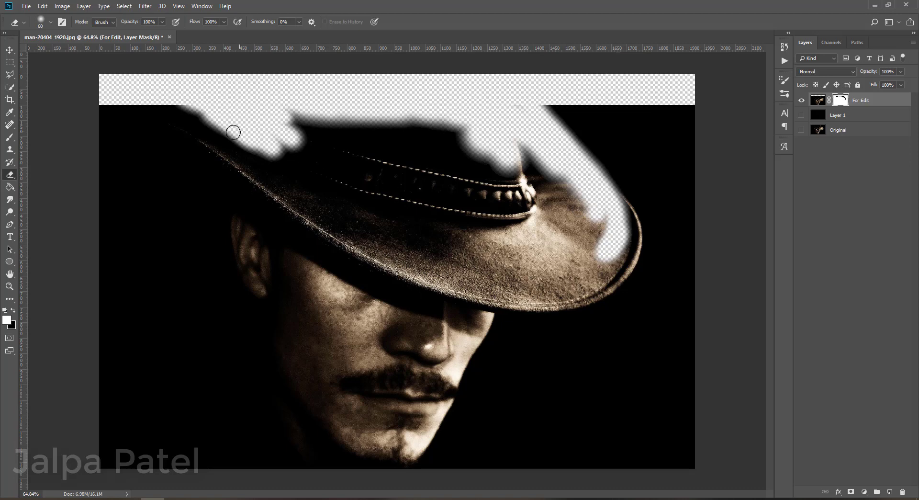
drag(188, 103, 224, 134)
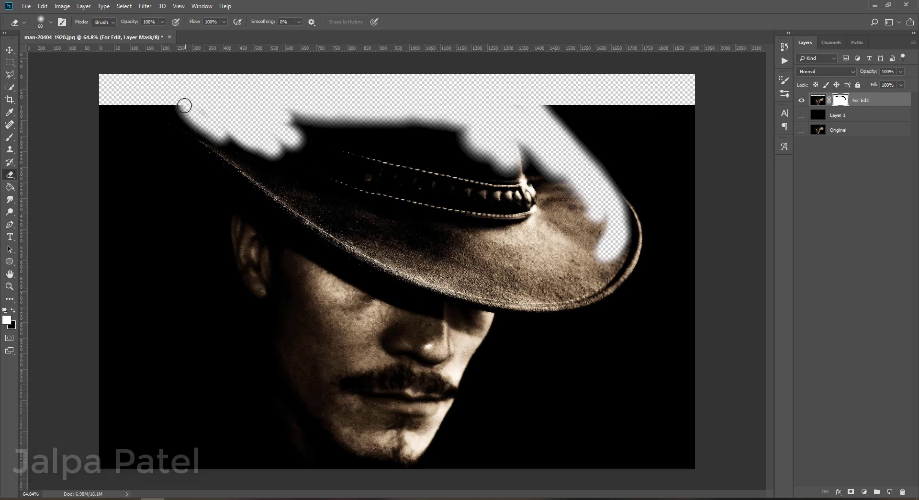
drag(184, 105, 182, 105)
mouse_move(242, 155)
mouse_down()
mouse_move(158, 86)
mouse_move(355, 239)
mouse_move(467, 285)
mouse_move(509, 292)
mouse_move(569, 281)
mouse_move(616, 239)
mouse_move(609, 213)
mouse_move(618, 239)
mouse_up()
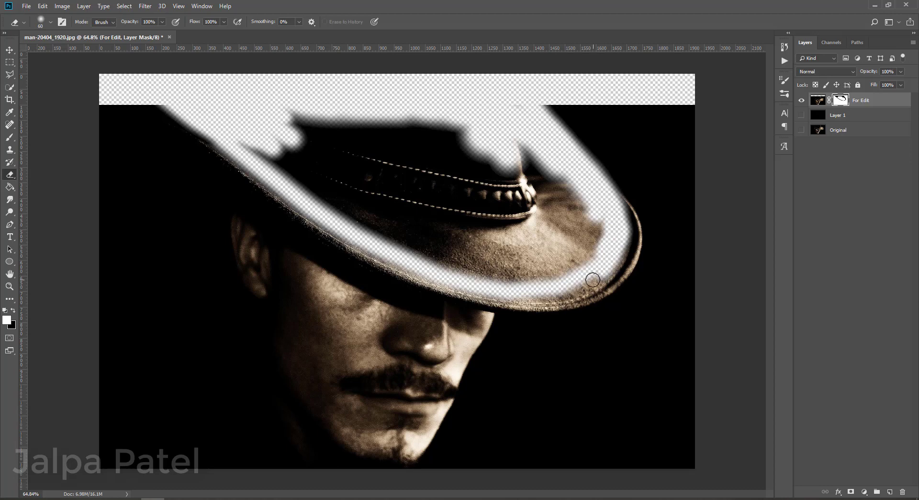
mouse_move(589, 280)
mouse_down()
mouse_move(513, 290)
mouse_move(445, 271)
mouse_up()
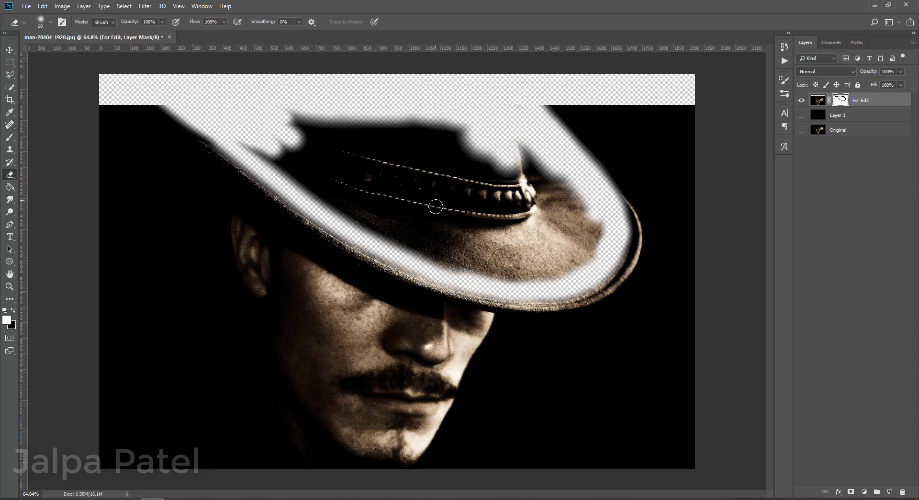
drag(279, 154, 390, 111)
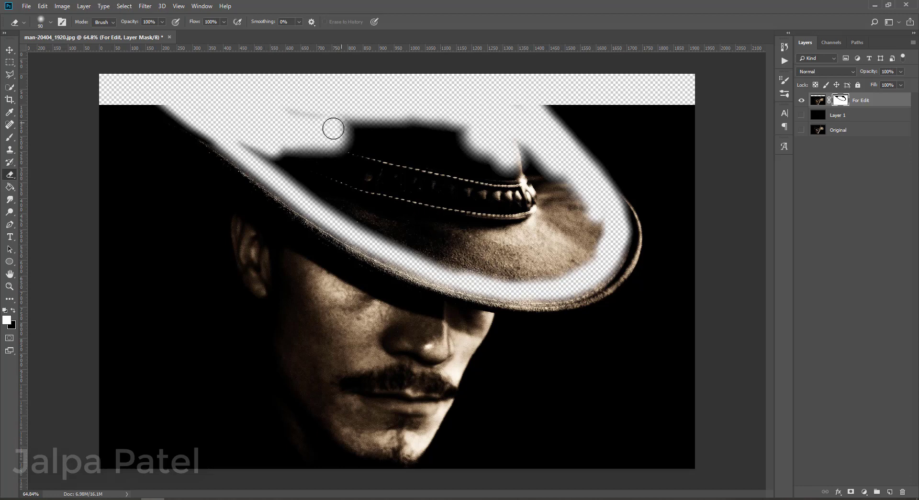
key(bracketright)
mouse_move(324, 124)
mouse_down()
mouse_move(397, 129)
mouse_move(302, 129)
mouse_move(287, 139)
mouse_move(248, 123)
mouse_move(312, 164)
mouse_move(403, 199)
mouse_move(383, 177)
mouse_move(462, 123)
mouse_move(530, 156)
mouse_move(594, 234)
mouse_move(560, 252)
mouse_move(584, 248)
mouse_move(530, 263)
mouse_move(468, 257)
mouse_move(372, 220)
mouse_move(290, 166)
mouse_move(493, 222)
mouse_move(502, 181)
mouse_move(515, 228)
mouse_up()
Step: Switch to a Hard Round brush and open girl-1561989_1920.jpg in Photoshop
right_click(403, 138)
click(551, 240)
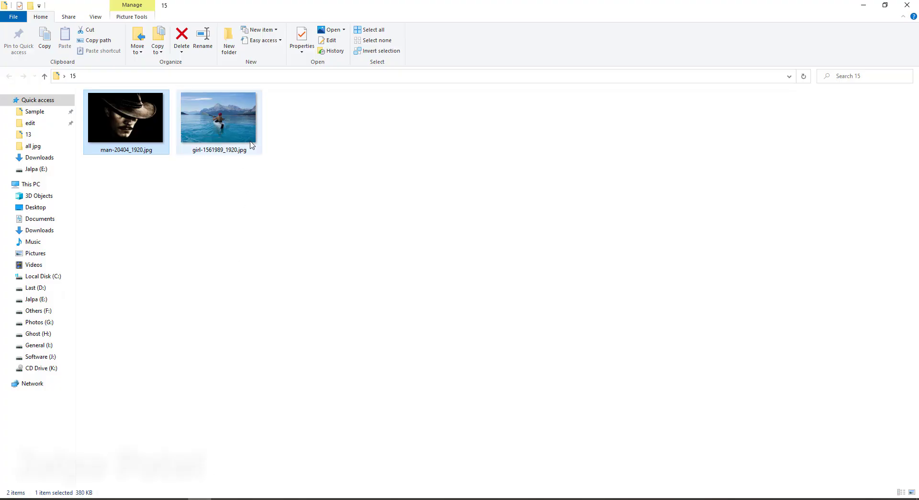
right_click(230, 124)
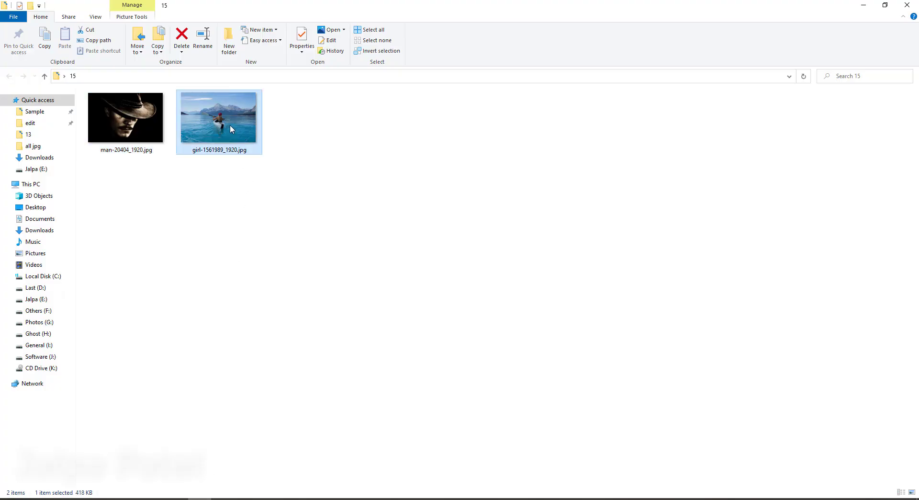
mouse_move(143, 314)
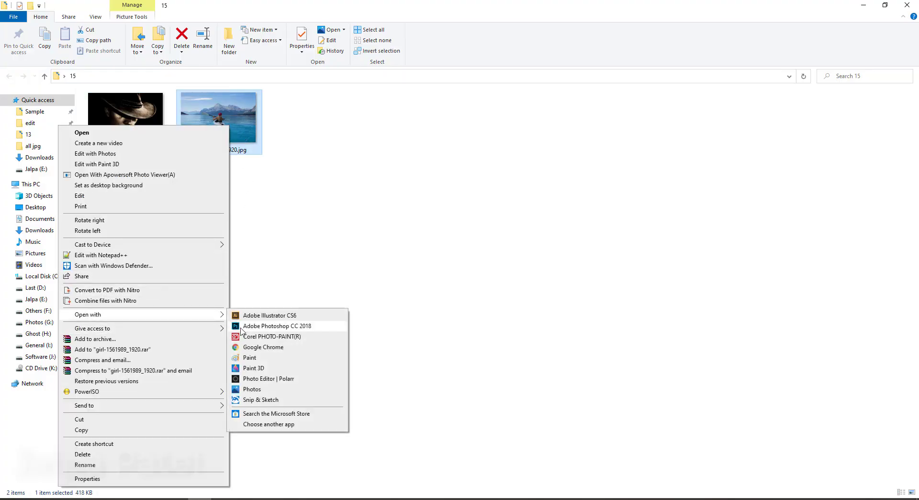
click(242, 328)
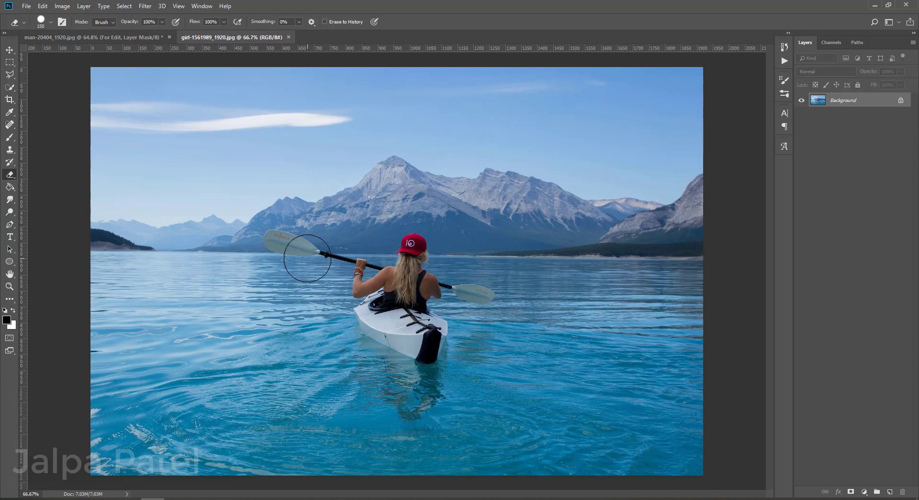
Step: Unlock the kayak photo's Background layer and drag it into man-20404_1920.jpg as Layer 2
double_click(900, 103)
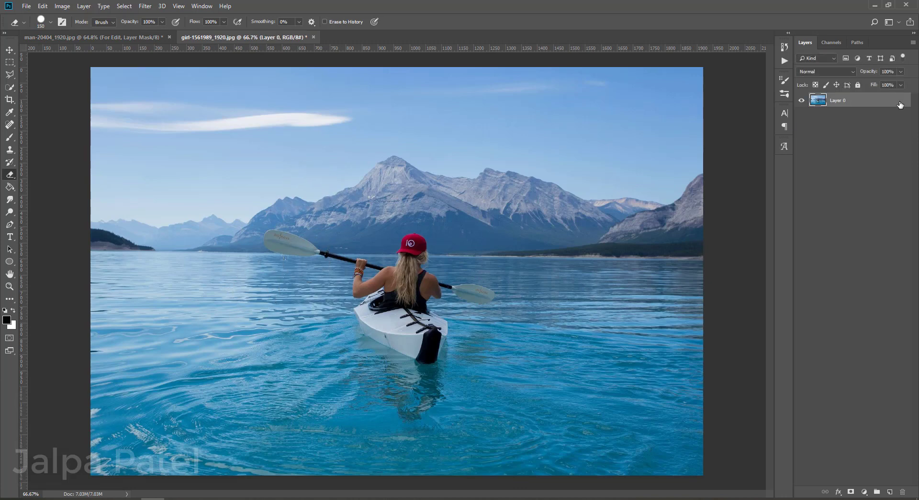
click(877, 205)
click(447, 186)
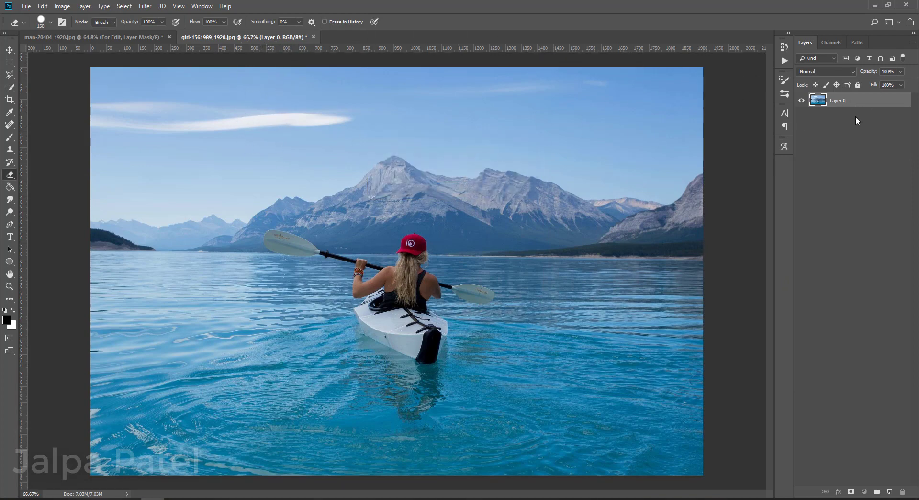
mouse_move(858, 106)
mouse_down()
mouse_move(241, 139)
mouse_move(324, 175)
mouse_up()
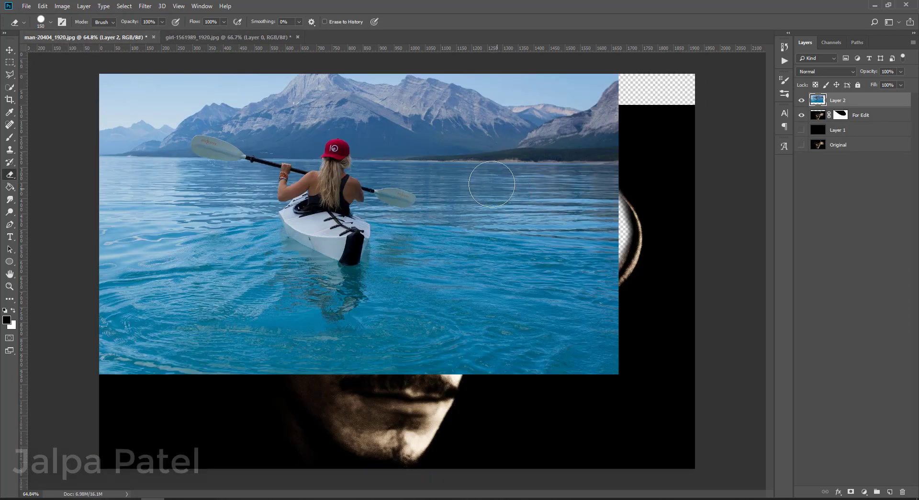
Step: Align the kayak Layer 2 to the canvas's right edge at 60% opacity, then move it below For Edit
key(v)
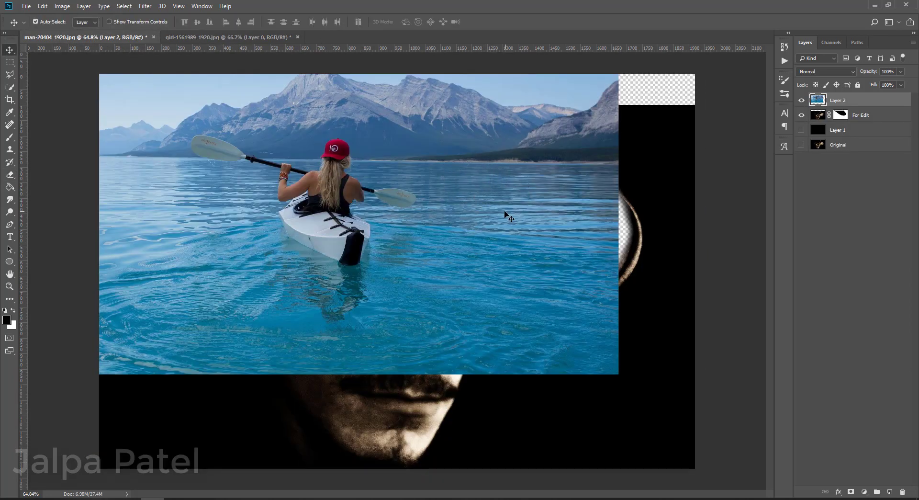
drag(494, 205, 564, 212)
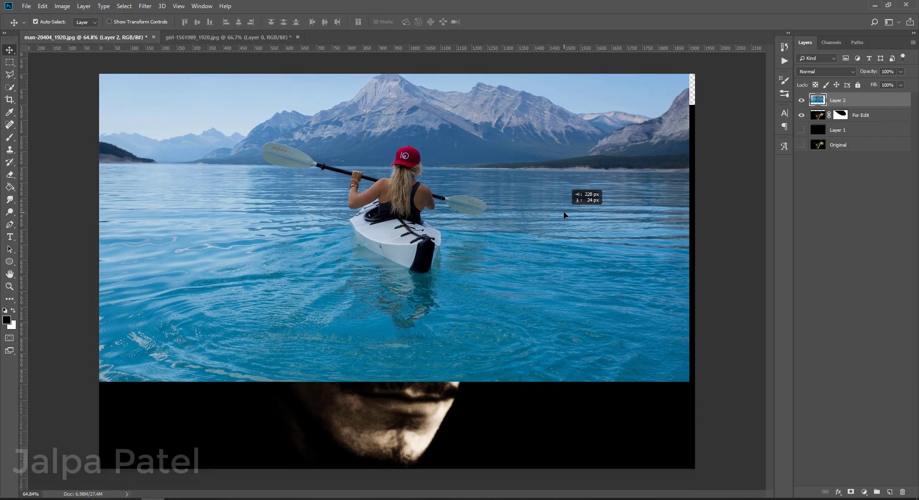
click(902, 72)
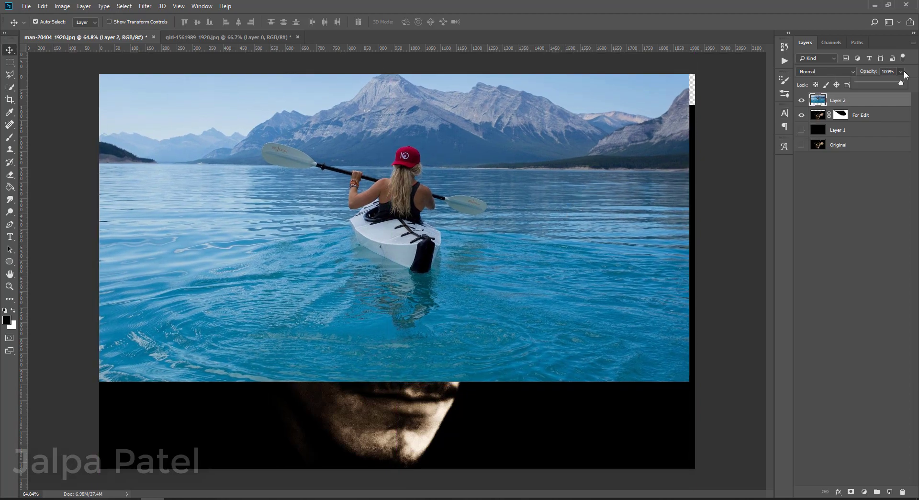
drag(897, 82, 890, 82)
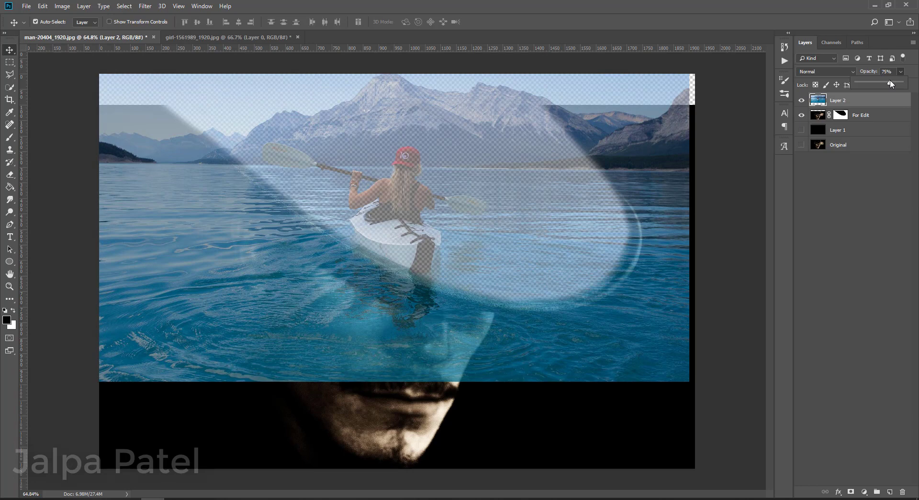
drag(886, 79, 883, 80)
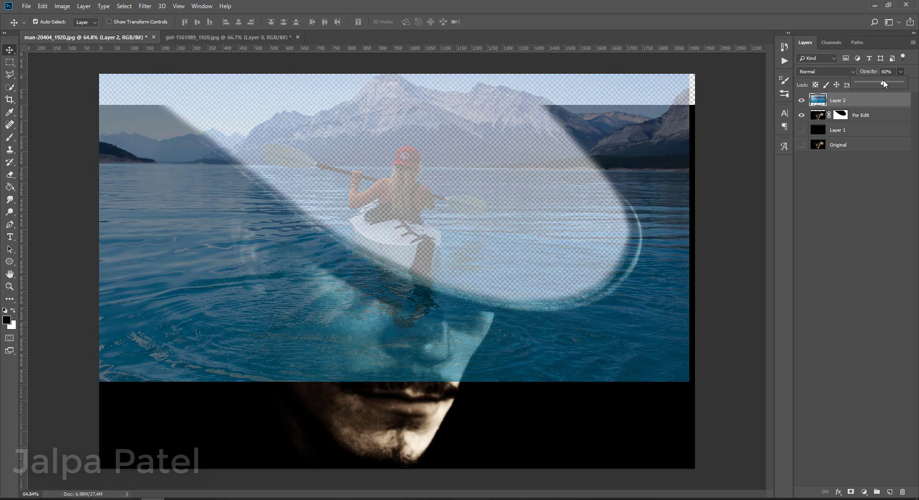
mouse_move(550, 198)
mouse_down()
mouse_move(595, 178)
mouse_move(630, 187)
mouse_move(619, 189)
mouse_up()
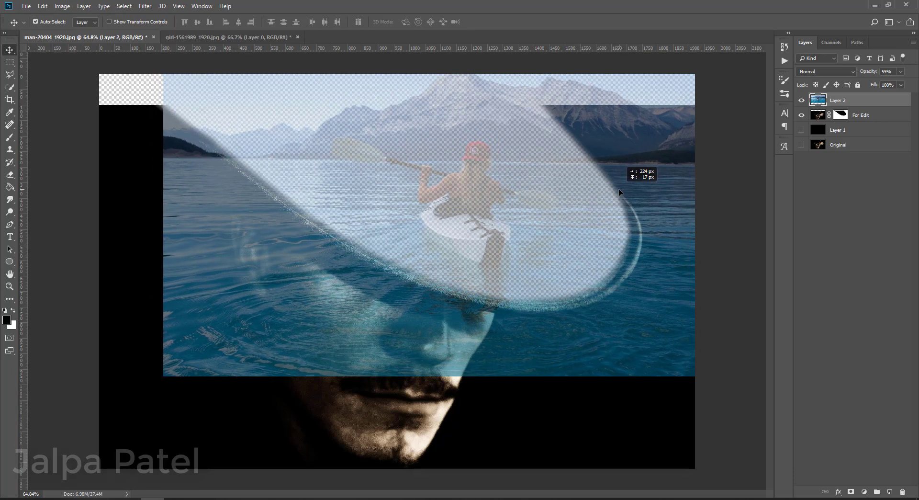
drag(620, 192, 623, 193)
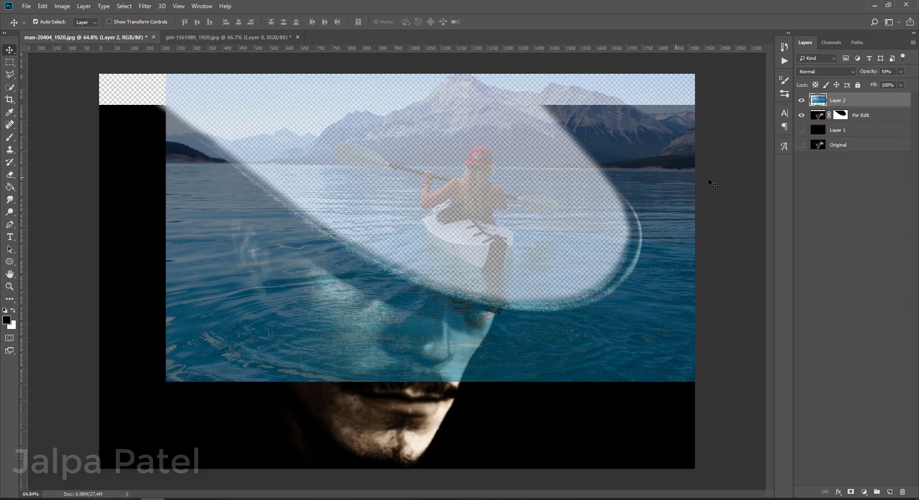
key(ctrl+bracketleft)
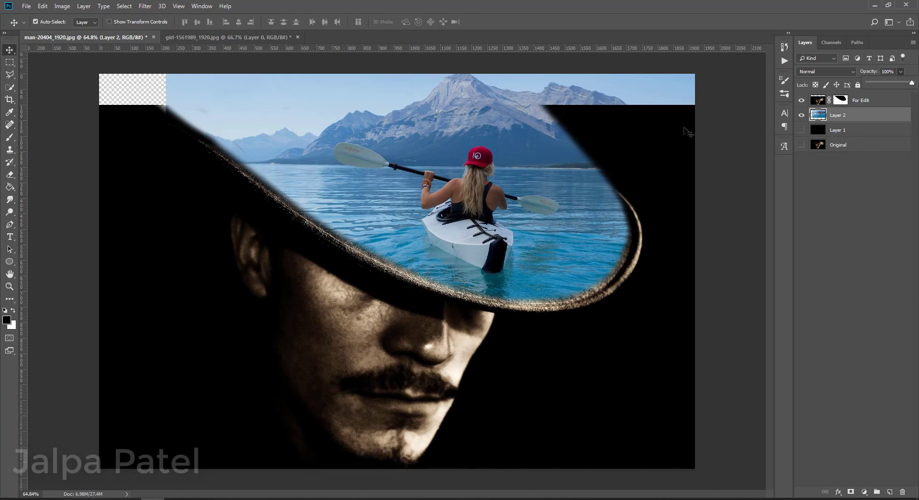
Step: Target the For Edit mask and try, then undo, an erase stroke beyond the right brim
click(841, 101)
key(e)
key(x)
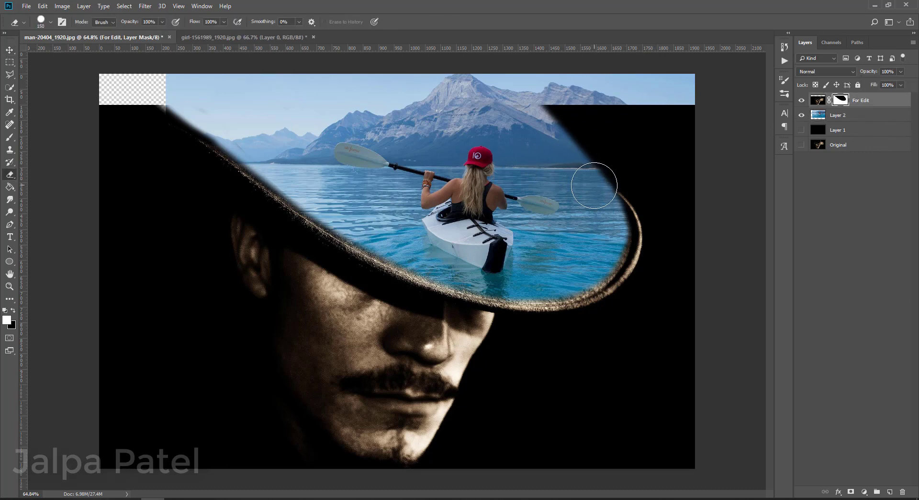
mouse_move(592, 181)
mouse_down()
mouse_move(554, 134)
mouse_move(537, 162)
mouse_up()
key(ctrl+z)
Step: With a Soft Round brush, softly reveal the top-right mountains and water, then set eraser opacity to 20%
right_click(538, 162)
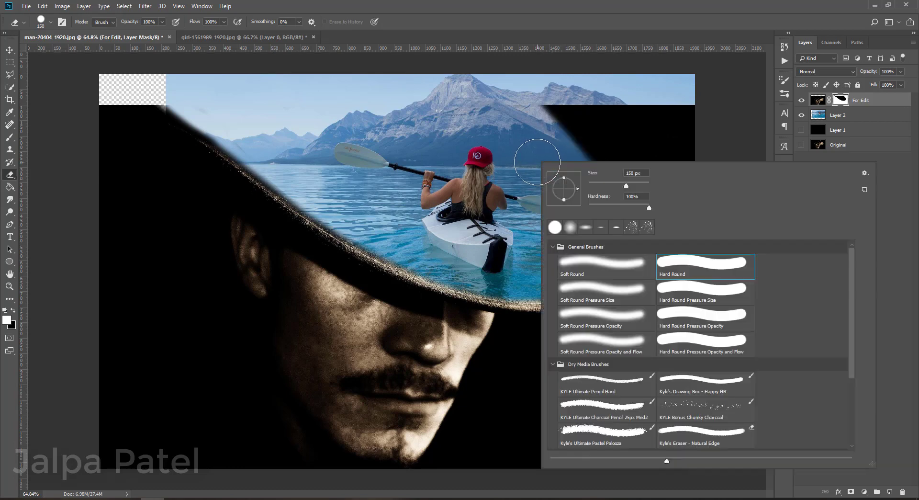
click(579, 258)
click(529, 140)
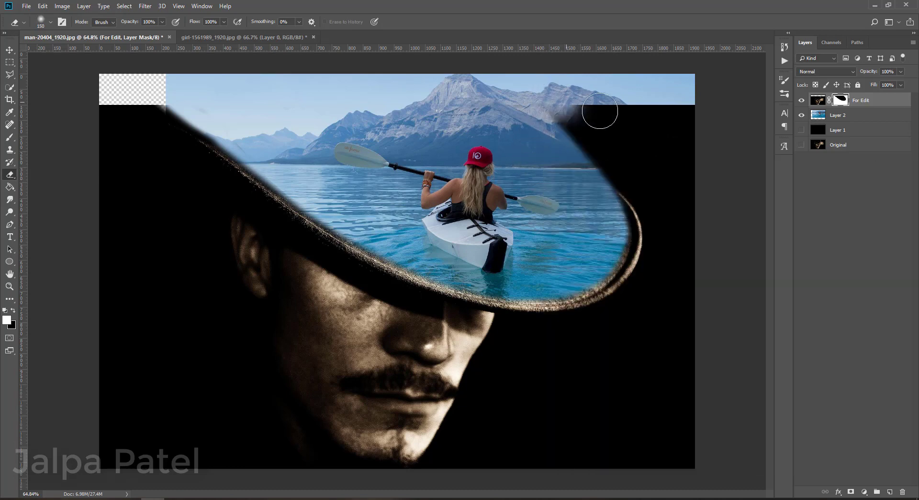
mouse_move(599, 113)
mouse_down()
mouse_move(659, 116)
mouse_move(550, 122)
mouse_move(589, 145)
mouse_move(682, 143)
mouse_move(597, 152)
mouse_move(589, 183)
mouse_move(589, 164)
mouse_move(607, 177)
mouse_move(591, 153)
mouse_move(599, 194)
mouse_move(708, 155)
mouse_move(617, 191)
mouse_move(667, 175)
mouse_move(653, 166)
mouse_move(694, 143)
mouse_move(616, 174)
mouse_move(605, 222)
mouse_move(618, 201)
mouse_move(616, 164)
mouse_move(615, 232)
mouse_move(669, 162)
mouse_move(667, 179)
mouse_up()
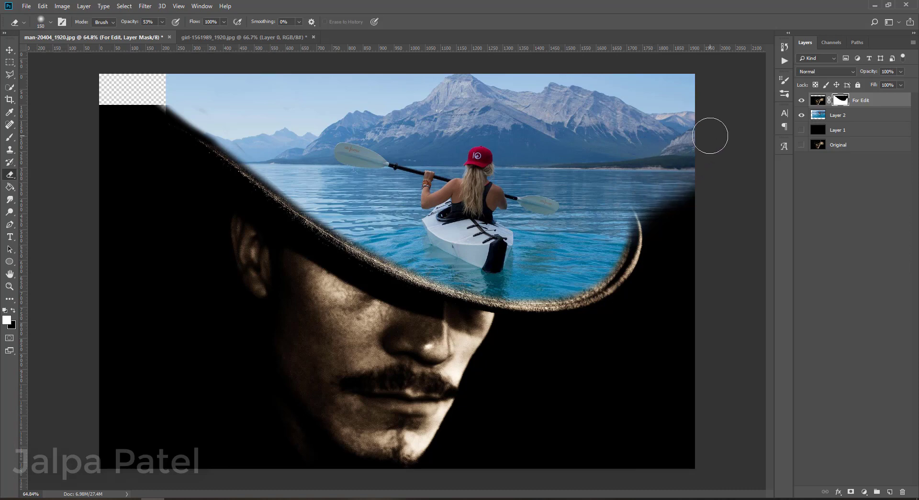
mouse_move(710, 136)
mouse_down()
mouse_move(636, 195)
mouse_move(693, 185)
mouse_move(606, 221)
mouse_move(694, 178)
mouse_move(622, 197)
mouse_up()
key(2)
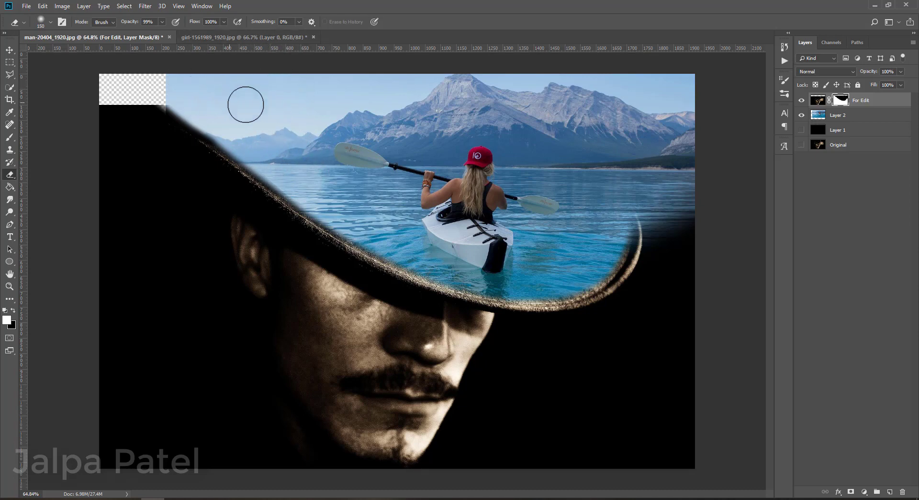
click(859, 114)
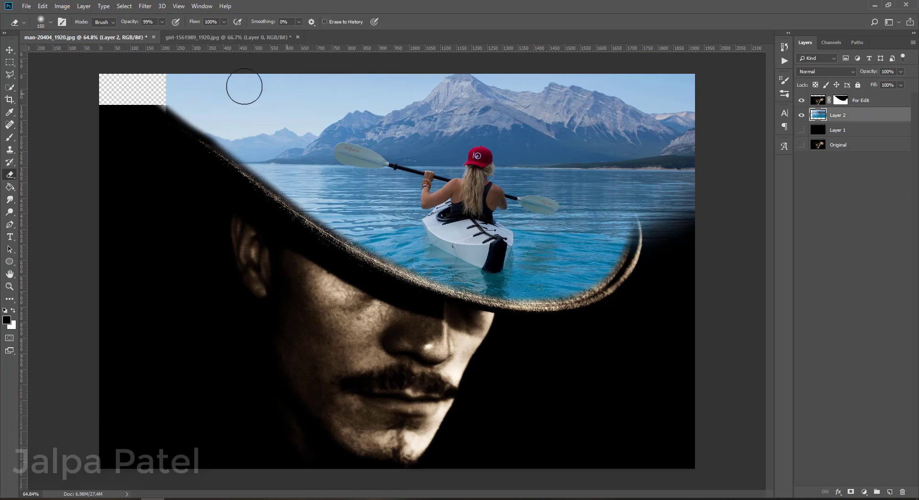
key(s)
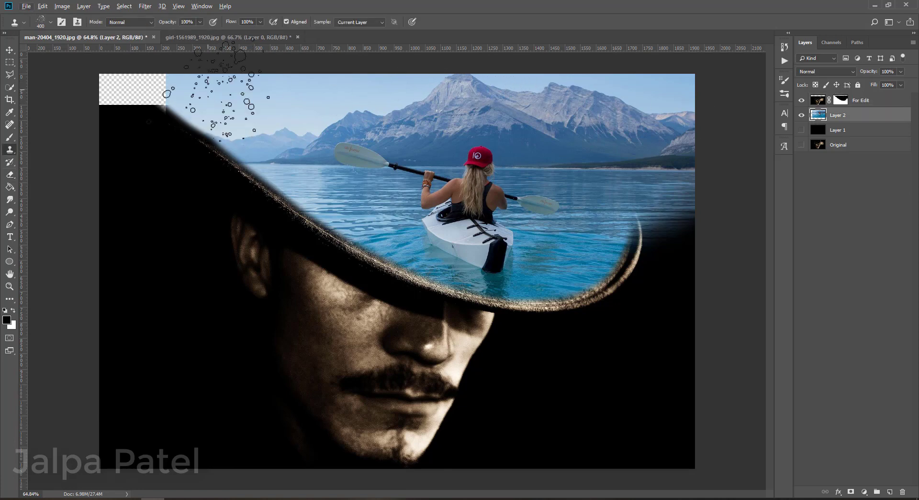
right_click(221, 97)
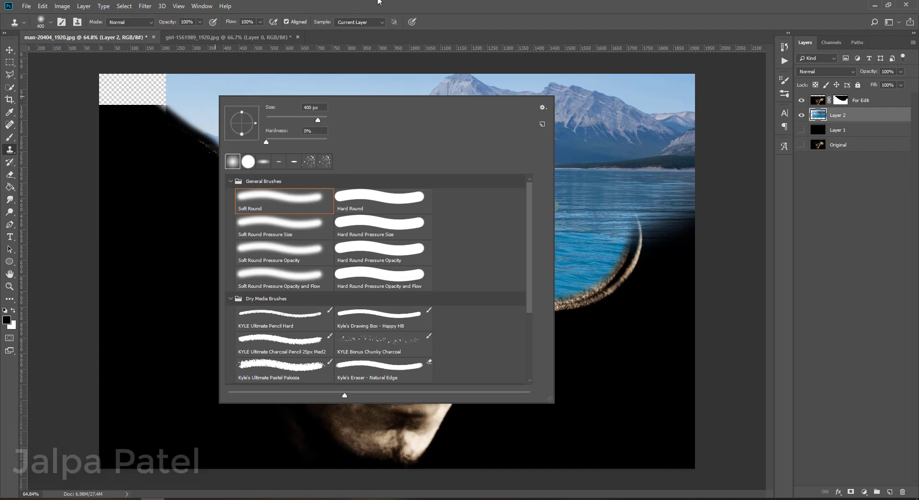
key(Return)
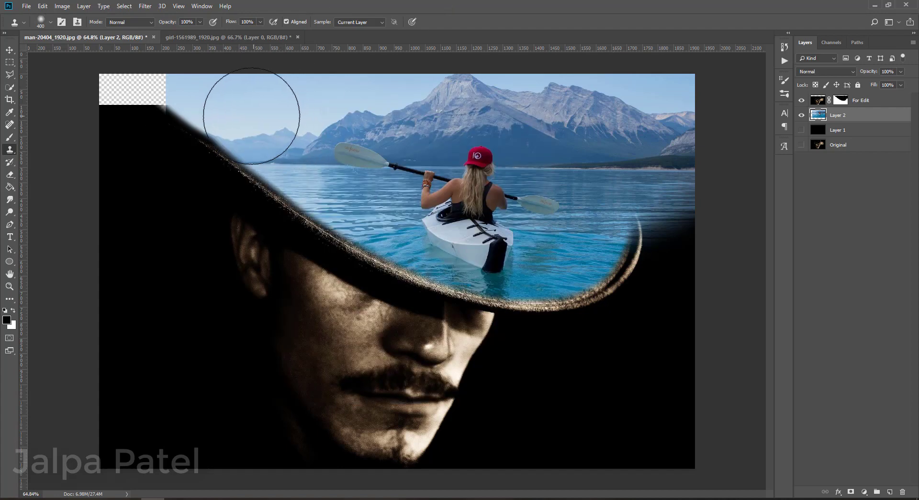
key(alt)
alt+click(239, 104)
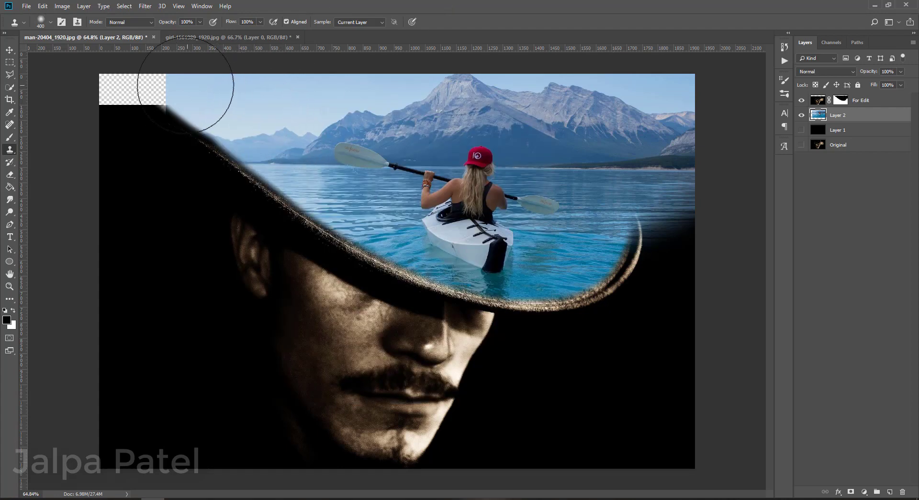
mouse_move(205, 82)
mouse_down()
mouse_move(175, 92)
mouse_move(205, 95)
mouse_up()
key(bracketleft)
key(bracketleft)
key(bracketleft)
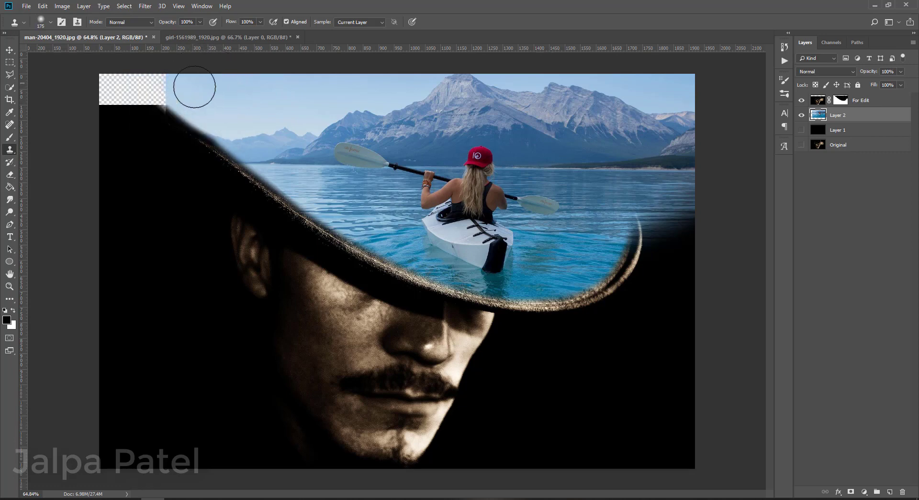
key(alt)
mouse_move(191, 81)
mouse_down()
mouse_move(136, 78)
mouse_move(192, 86)
mouse_up()
key(alt)
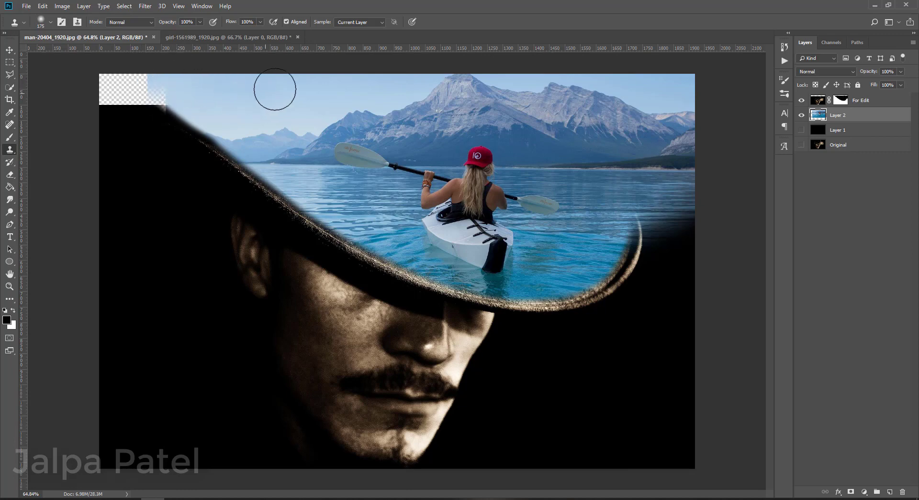
key(alt)
alt+click(281, 85)
mouse_move(174, 81)
mouse_down()
mouse_move(172, 90)
mouse_move(129, 86)
mouse_move(184, 96)
mouse_move(113, 82)
mouse_move(199, 95)
mouse_move(98, 92)
mouse_move(185, 98)
mouse_move(174, 82)
mouse_up()
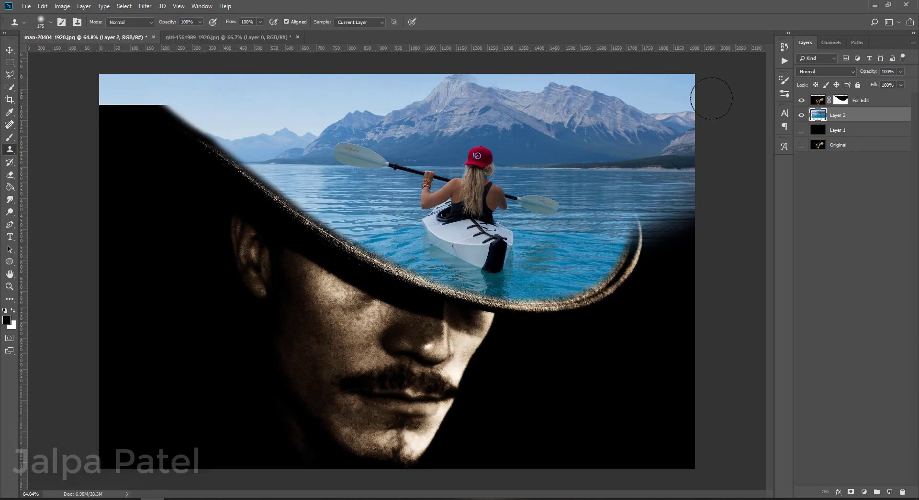
click(861, 101)
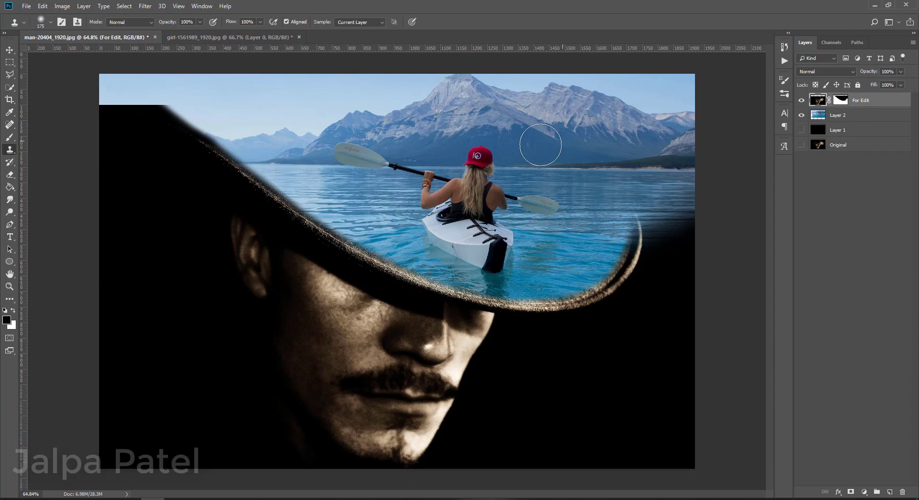
drag(131, 75, 147, 104)
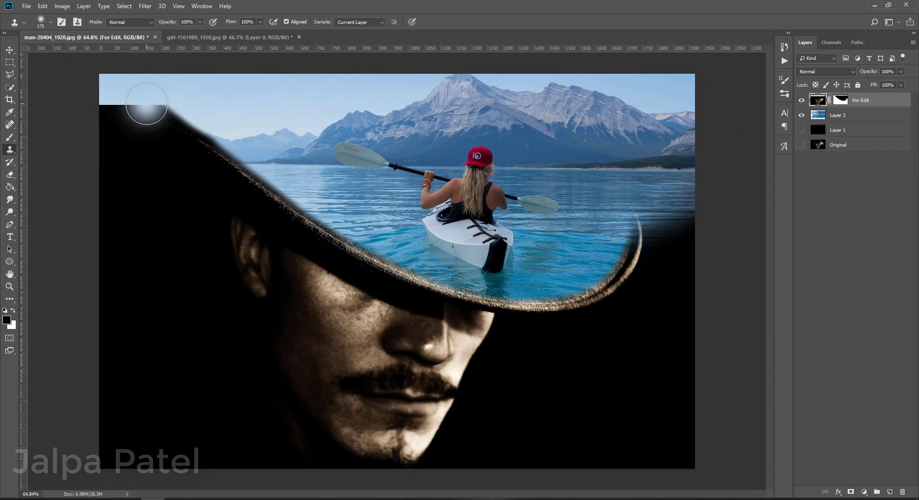
key(e)
key(ctrl+z)
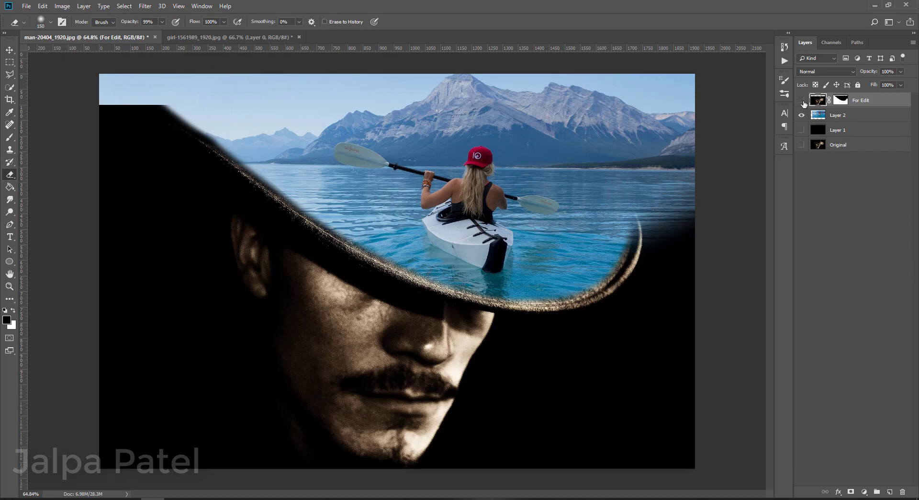
Step: Hide For Edit and sample lake water on Layer 2 with a 300 px Clone Stamp
click(803, 100)
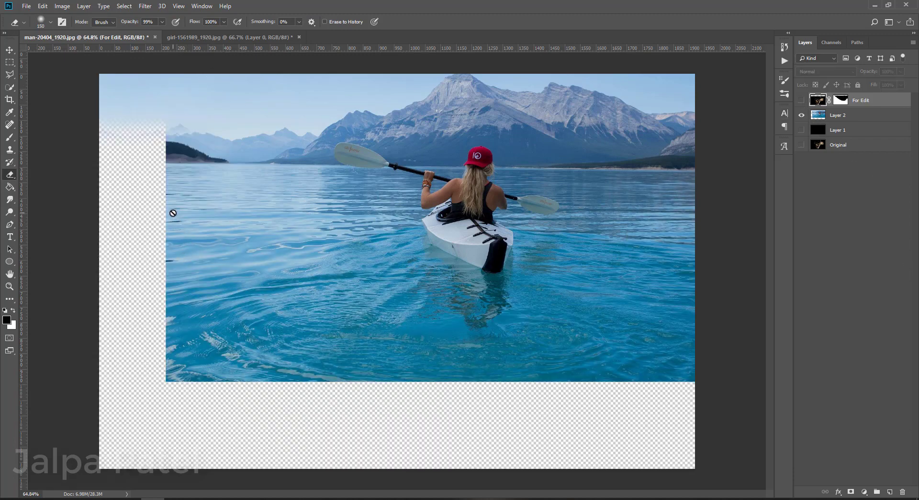
key(s)
click(837, 116)
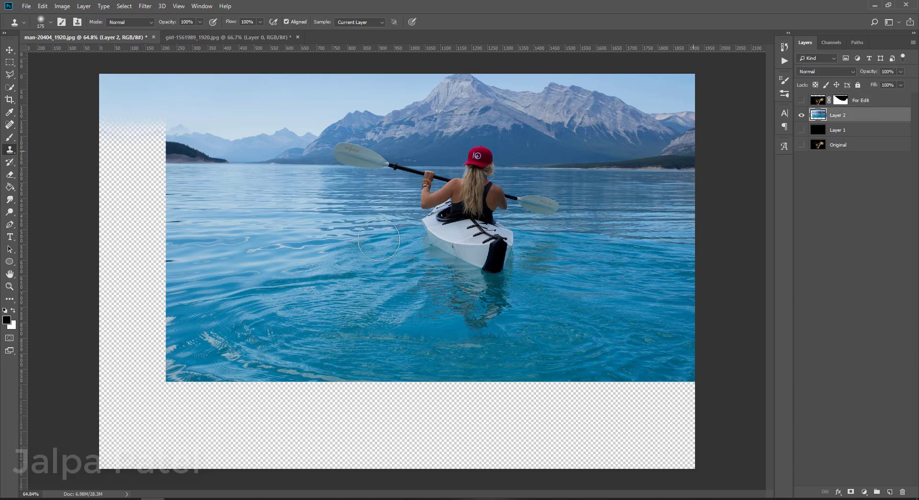
key(bracketright)
key(bracketright)
key(bracketright)
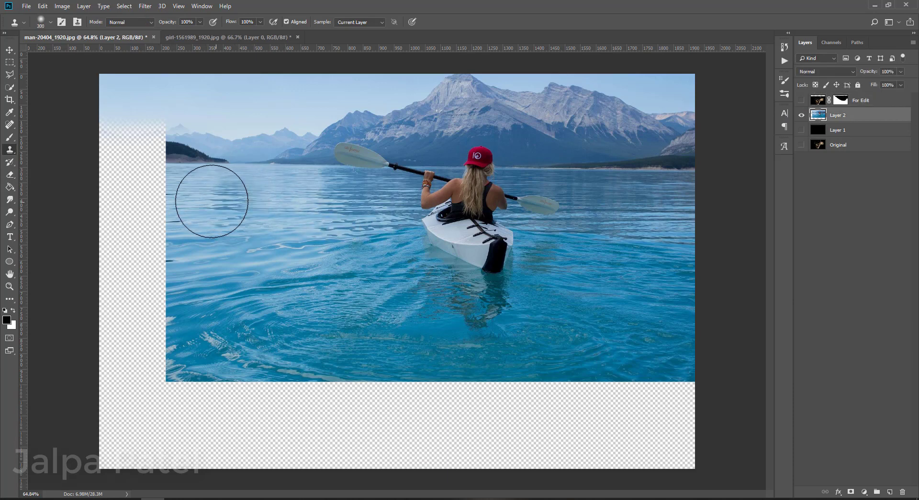
alt+click(197, 179)
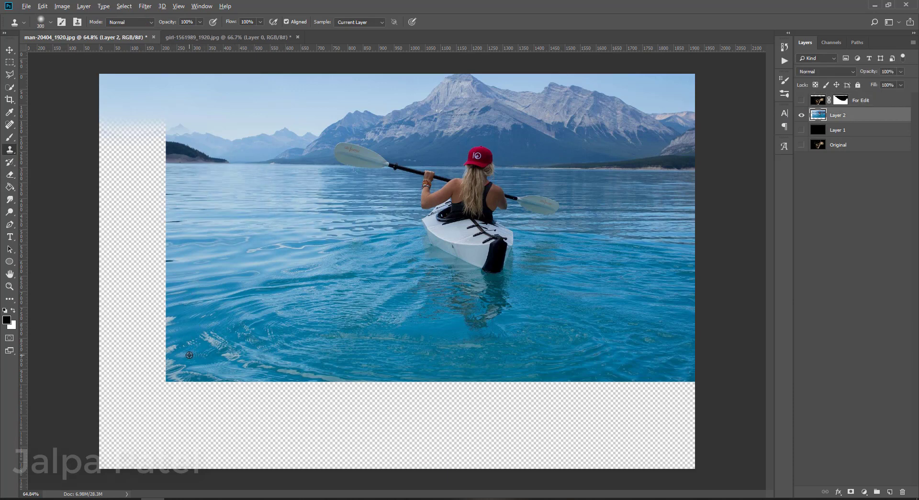
Step: Clone water and hazy hills over the transparent left strip, then show For Edit again
alt+click(210, 349)
mouse_move(152, 358)
mouse_down()
mouse_move(154, 98)
mouse_move(136, 153)
mouse_up()
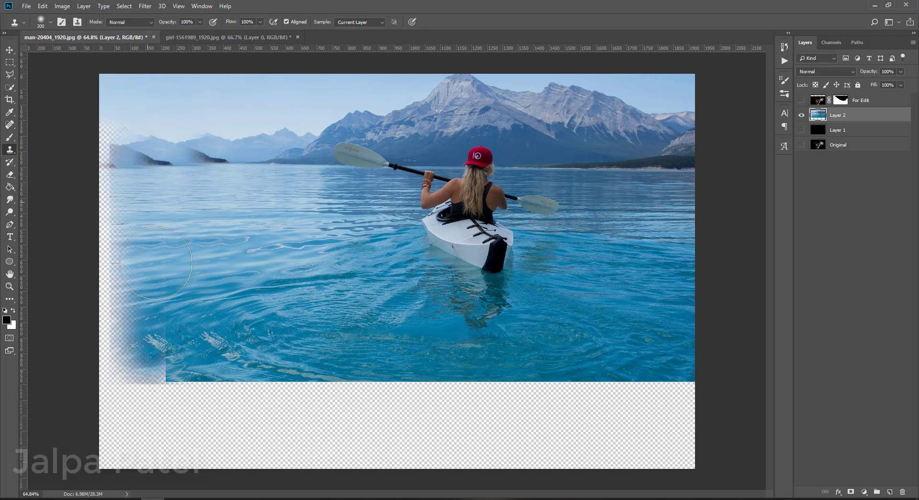
mouse_move(156, 262)
mouse_down()
mouse_move(82, 246)
mouse_move(113, 345)
mouse_move(102, 102)
mouse_up()
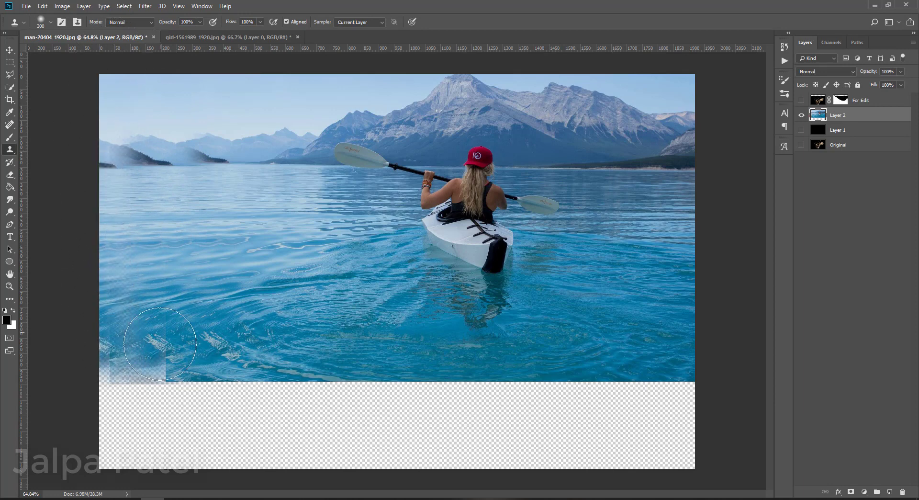
mouse_move(160, 344)
mouse_down()
mouse_move(185, 404)
mouse_move(127, 256)
mouse_move(113, 352)
mouse_move(111, 334)
mouse_up()
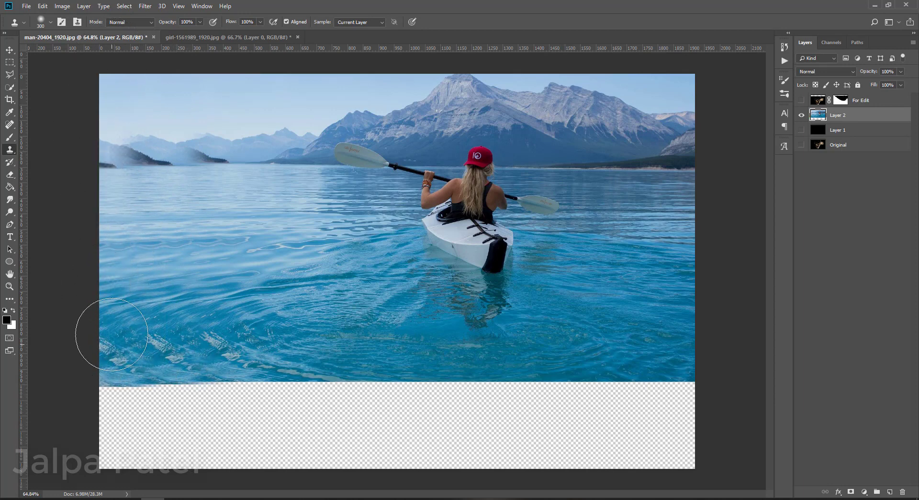
drag(108, 165, 141, 158)
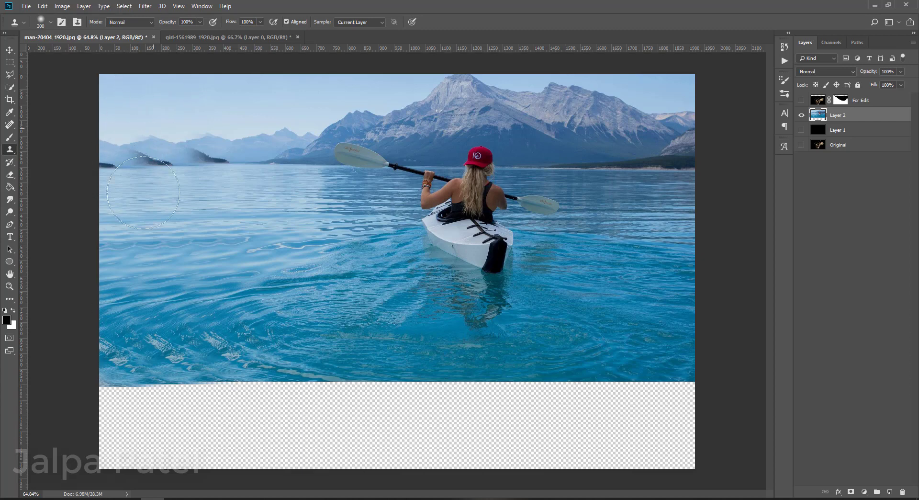
click(206, 157)
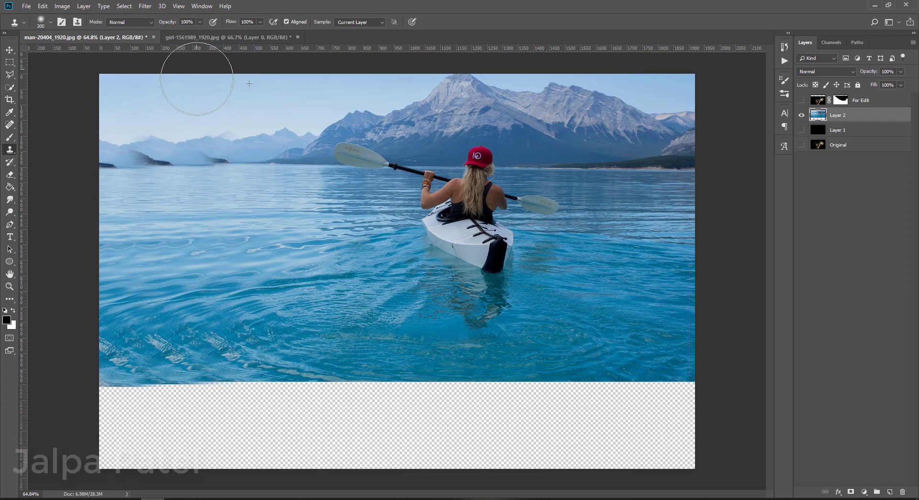
click(800, 101)
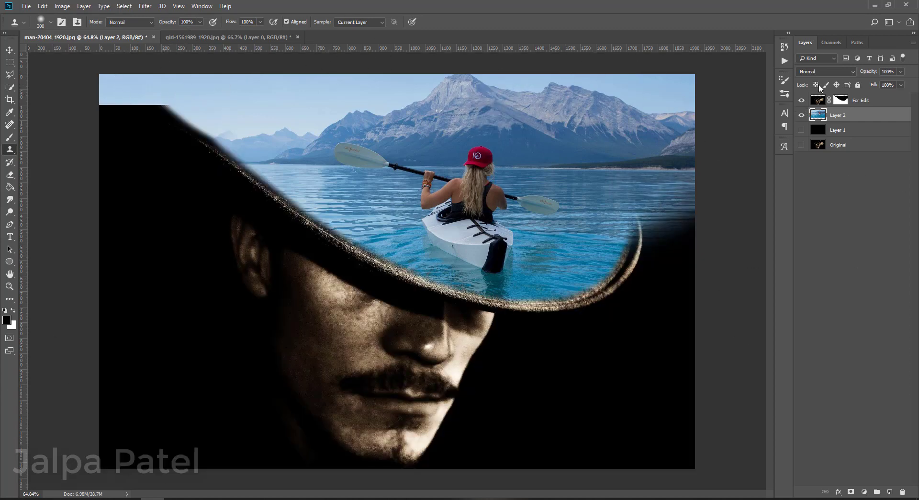
Step: Target the For Edit mask, dismiss the clone-stamp error, and switch to the Eraser
click(837, 101)
key(x)
click(426, 209)
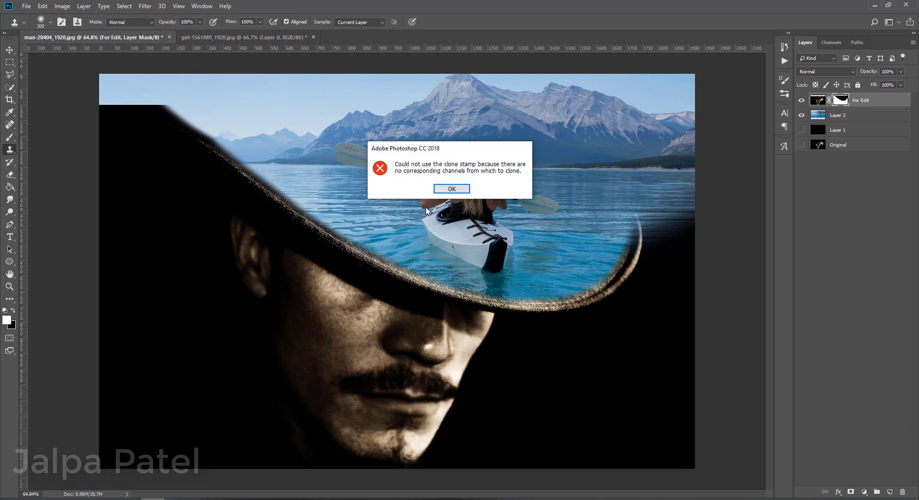
click(452, 189)
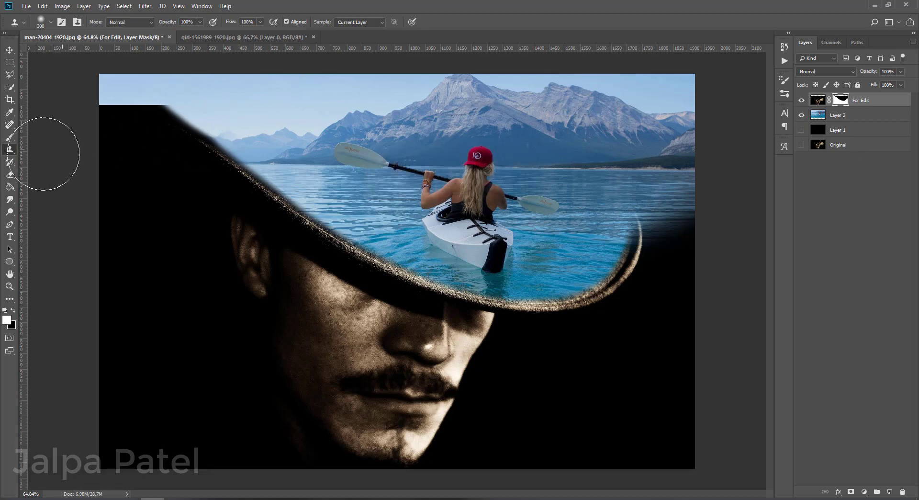
click(10, 137)
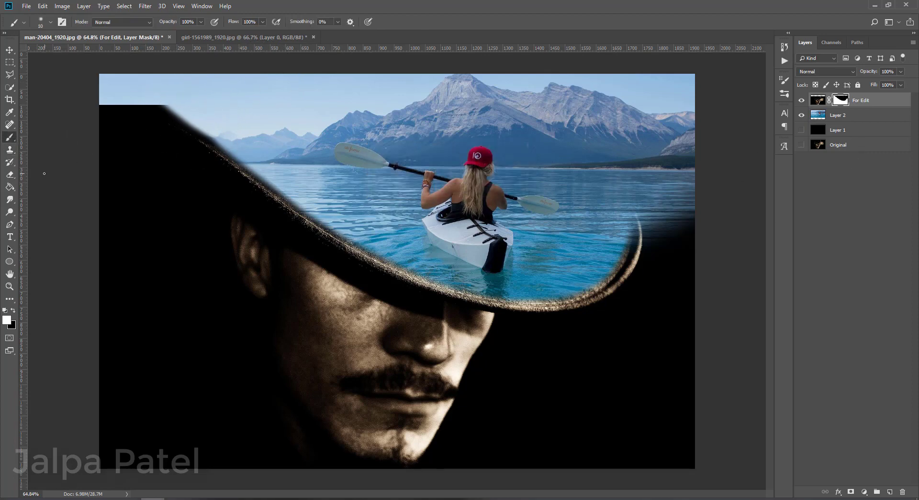
click(10, 178)
Step: Erase along the upper-left hat edge to reveal sky and mountains, undoing the strokes that went too far
drag(164, 128, 147, 85)
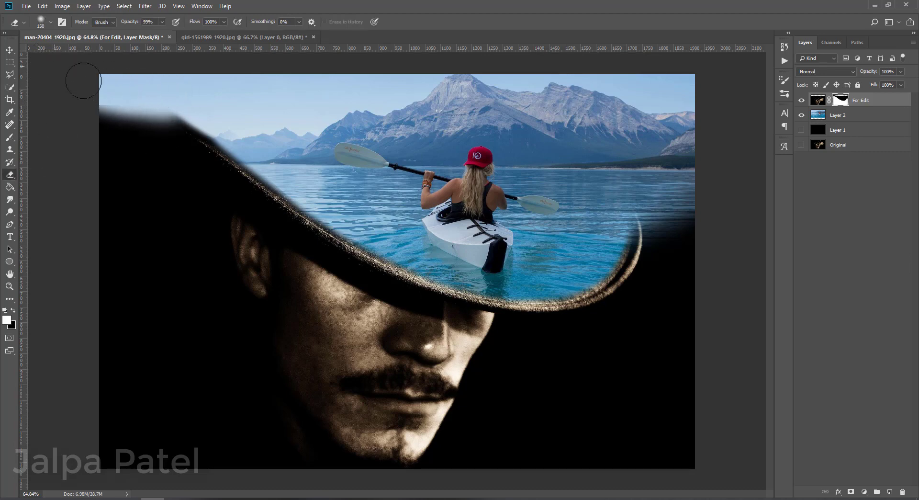
drag(84, 80, 159, 100)
drag(232, 137, 85, 68)
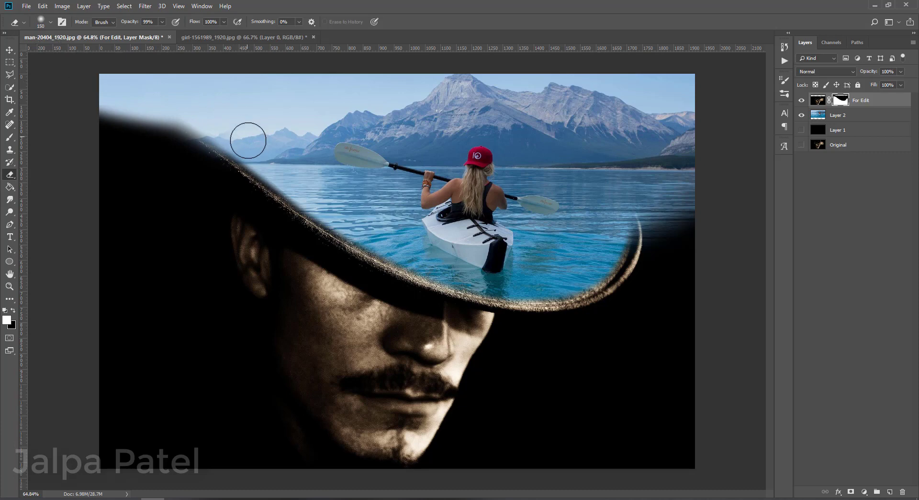
drag(248, 140, 102, 86)
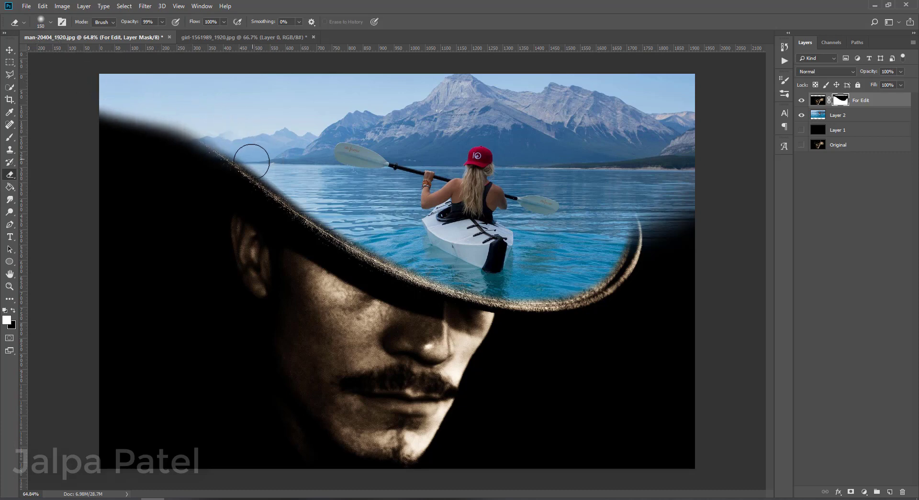
mouse_move(251, 161)
mouse_down()
mouse_move(156, 106)
mouse_move(99, 92)
mouse_up()
key(ctrl+z)
drag(205, 129, 98, 90)
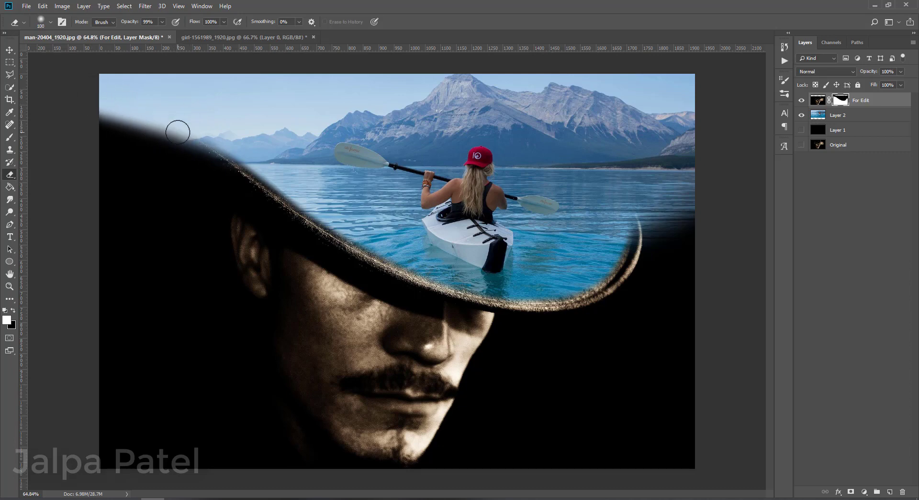
key(ctrl+z)
key(ctrl+z)
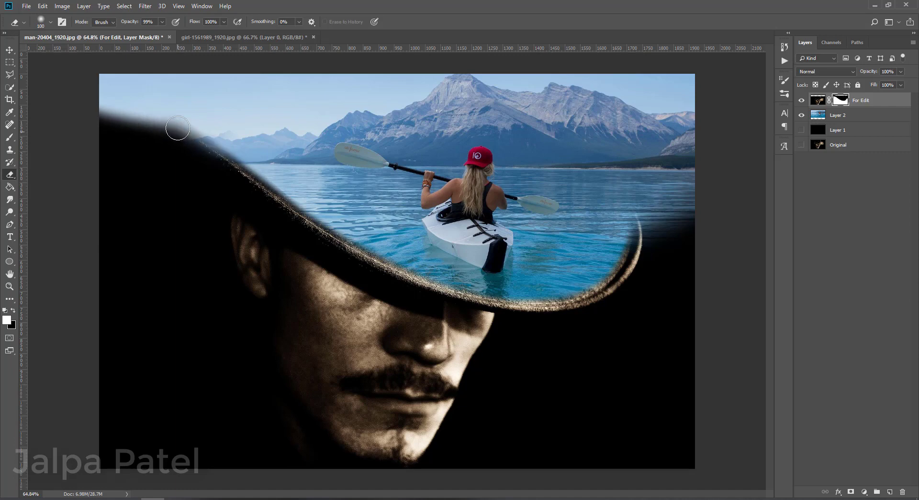
Step: At 50% then 30% eraser opacity, fade the upper-left hat edge into the distant mountains
key(5)
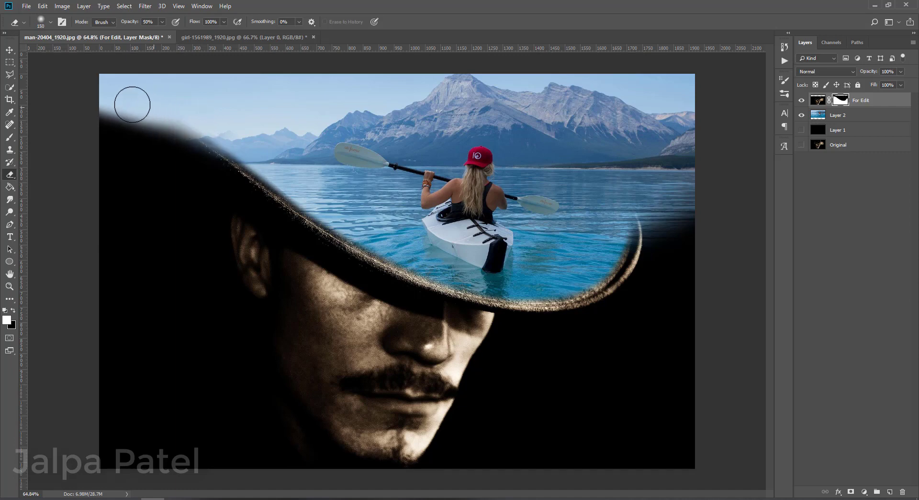
drag(212, 124, 64, 107)
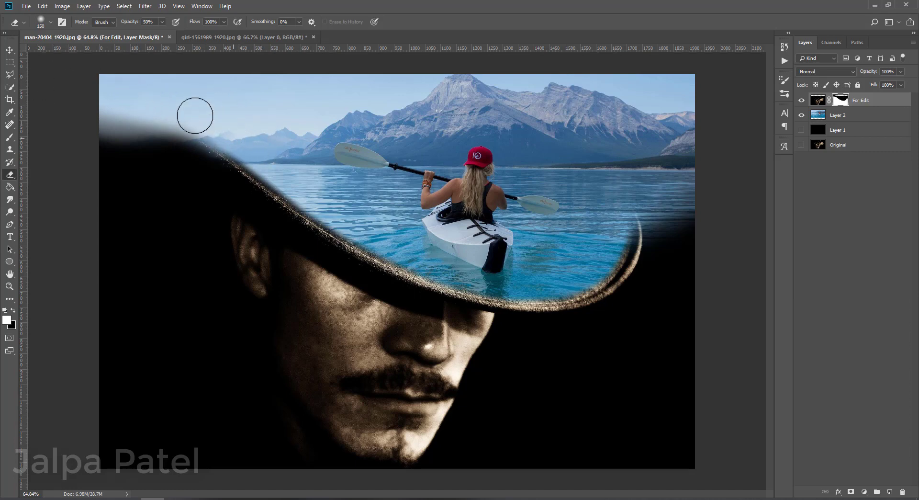
drag(220, 140, 75, 115)
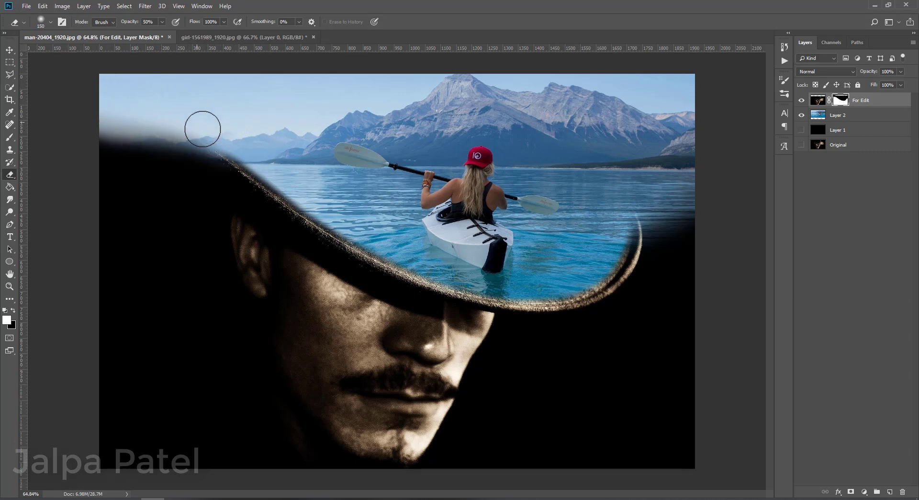
drag(202, 127, 53, 111)
drag(232, 141, 72, 127)
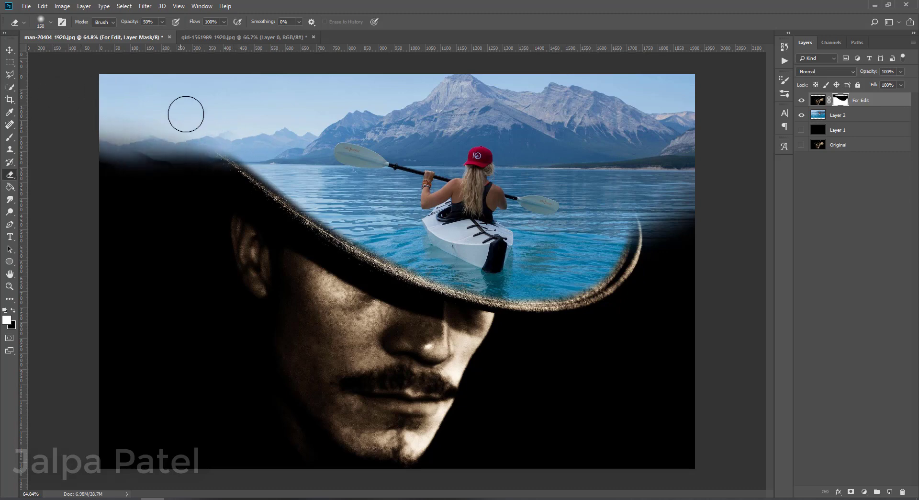
key(3)
drag(236, 147, 74, 127)
mouse_move(222, 158)
mouse_down()
mouse_move(148, 152)
mouse_move(124, 126)
mouse_up()
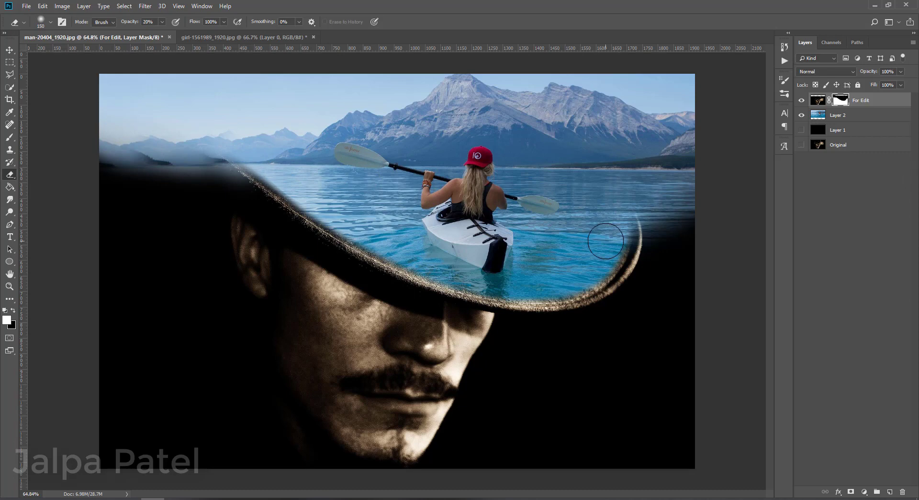
Step: Reveal more lake water to the right of and below the hat brim
scroll(605, 241, up, 1)
scroll(605, 240, up, 1)
scroll(606, 240, down, 1)
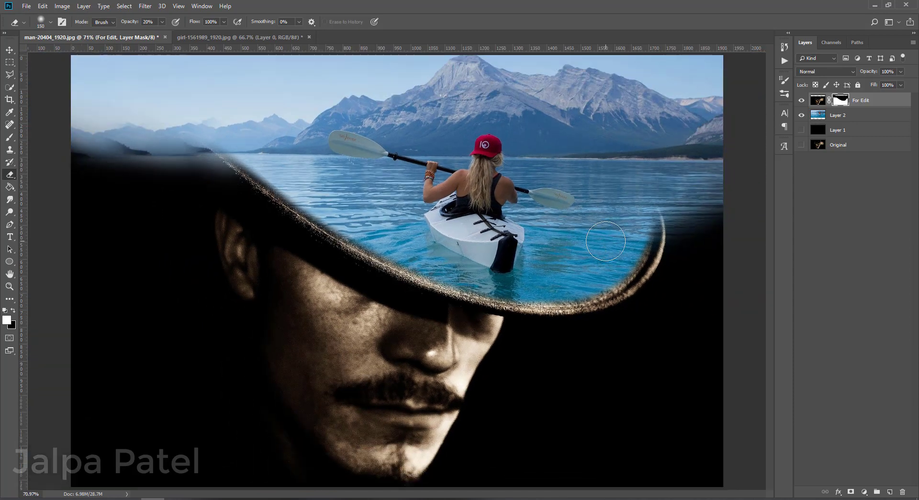
scroll(506, 243, down, 3)
scroll(506, 243, up, 1)
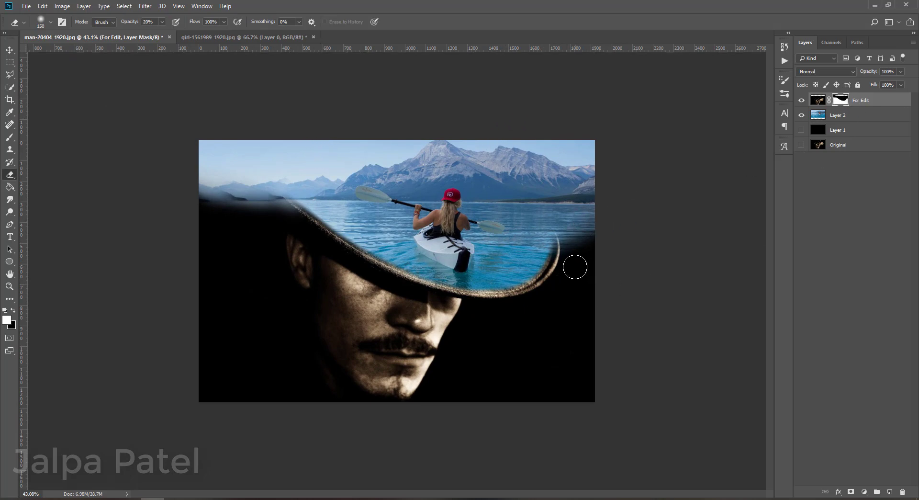
drag(572, 266, 595, 238)
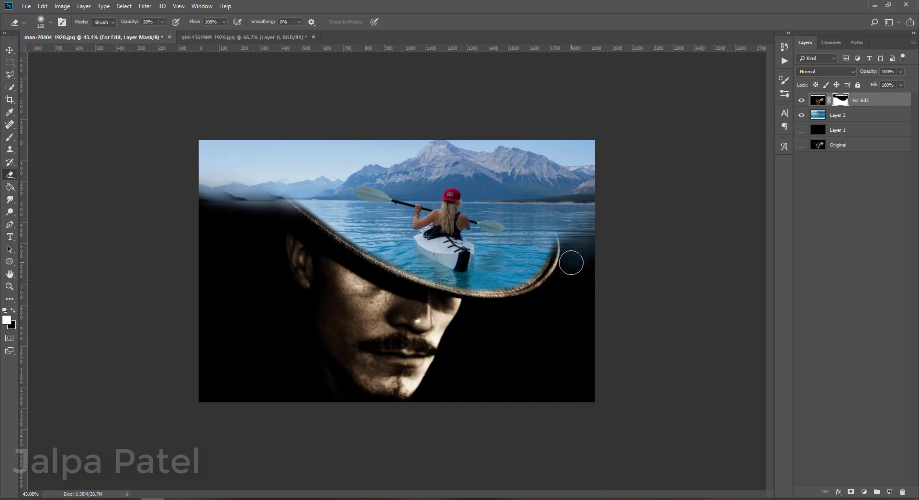
mouse_move(584, 281)
mouse_down()
mouse_move(595, 250)
mouse_move(554, 241)
mouse_move(569, 256)
mouse_up()
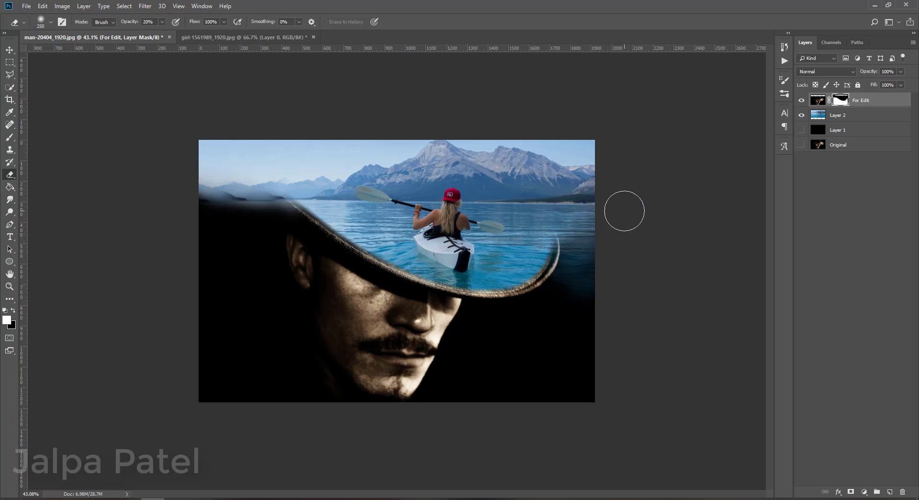
mouse_move(544, 249)
mouse_down()
mouse_move(545, 277)
mouse_move(616, 314)
mouse_up()
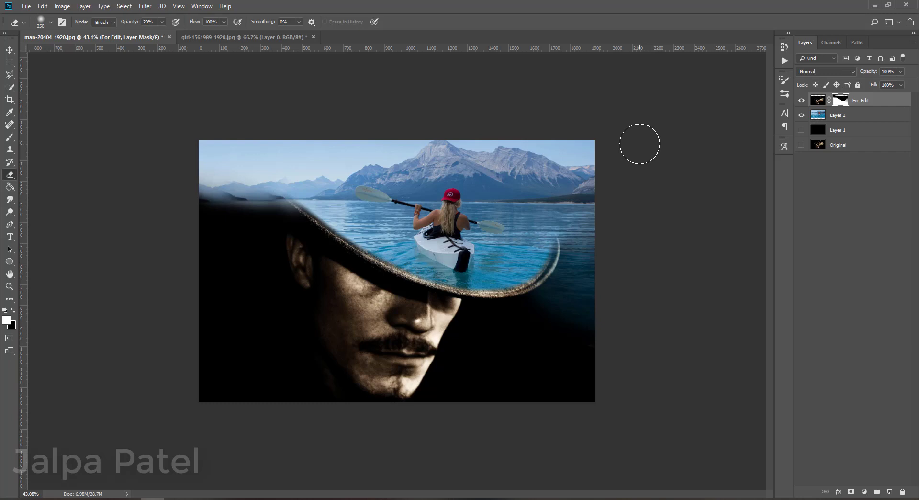
Step: Try a 50% erase on the lower-right corner, undo it, and zoom in on the brim
key(5)
mouse_move(620, 369)
mouse_down()
mouse_move(584, 345)
mouse_move(616, 332)
mouse_up()
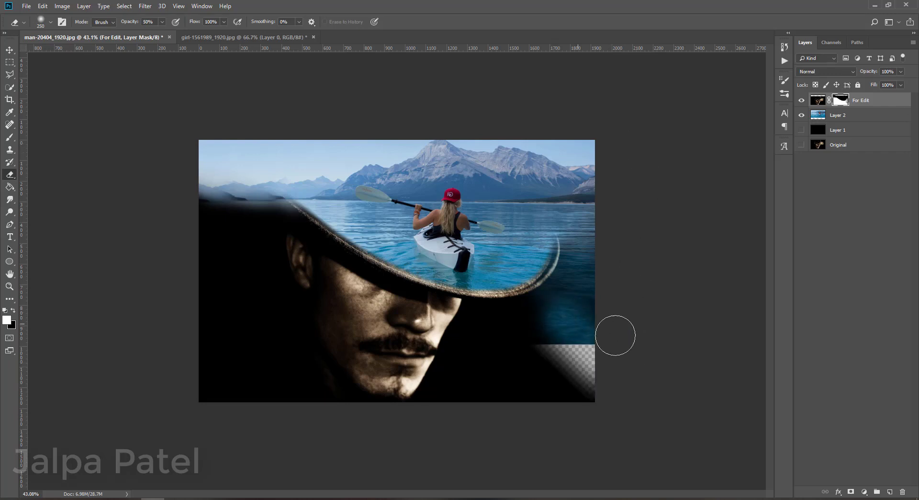
key(ctrl+z)
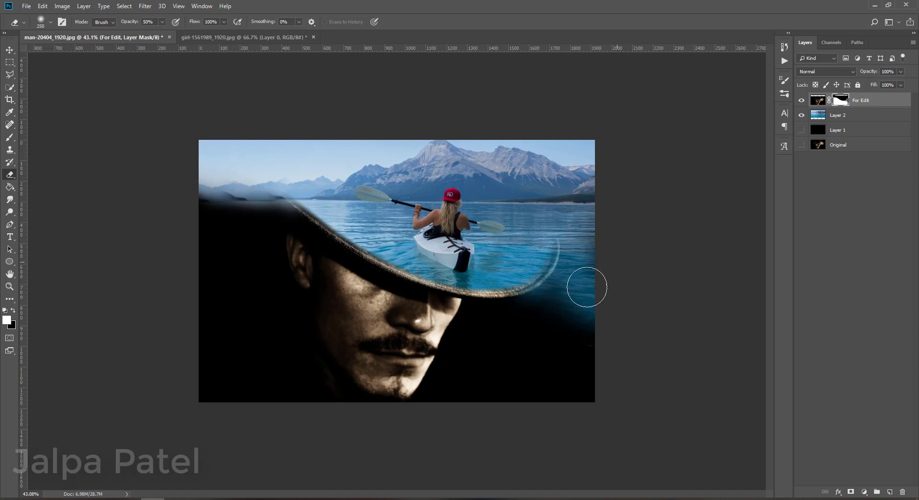
key(z)
mouse_move(670, 234)
mouse_down()
mouse_move(510, 256)
mouse_move(523, 237)
mouse_move(343, 225)
mouse_up()
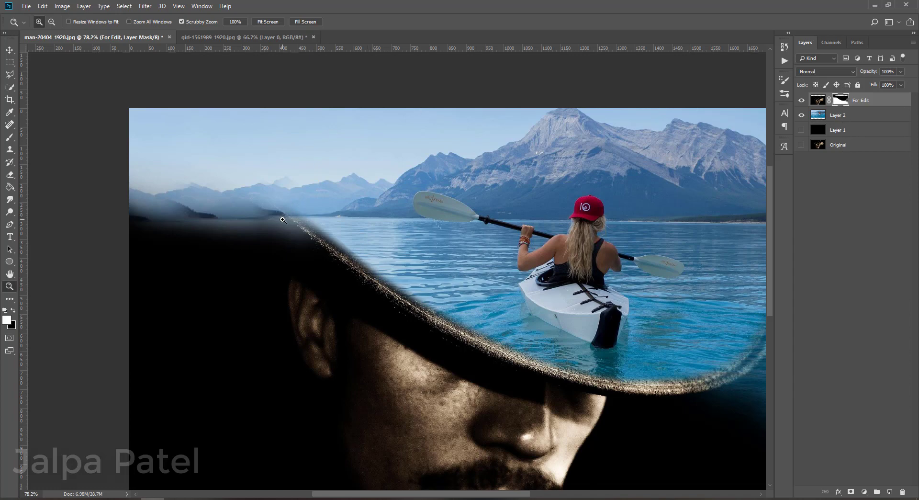
Step: Erase the dark haze along the horizon on the mask, cancelling the Save As dialog
key(e)
drag(281, 216, 75, 168)
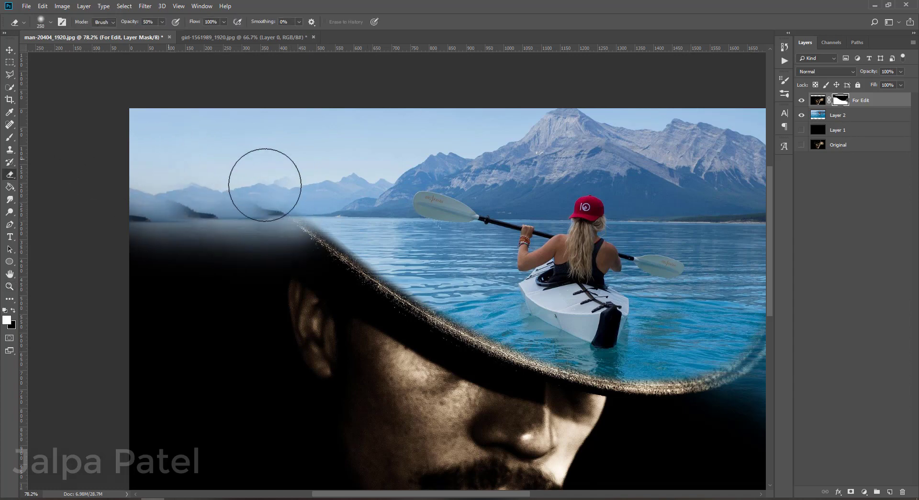
mouse_move(265, 185)
mouse_down()
mouse_move(255, 204)
mouse_move(144, 172)
mouse_move(205, 226)
mouse_move(243, 209)
mouse_move(156, 218)
mouse_move(177, 176)
mouse_up()
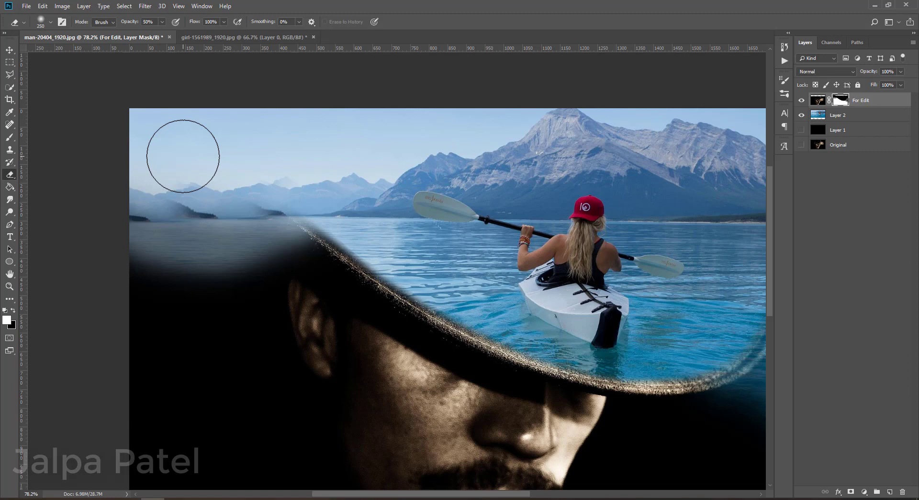
key(ctrl+s)
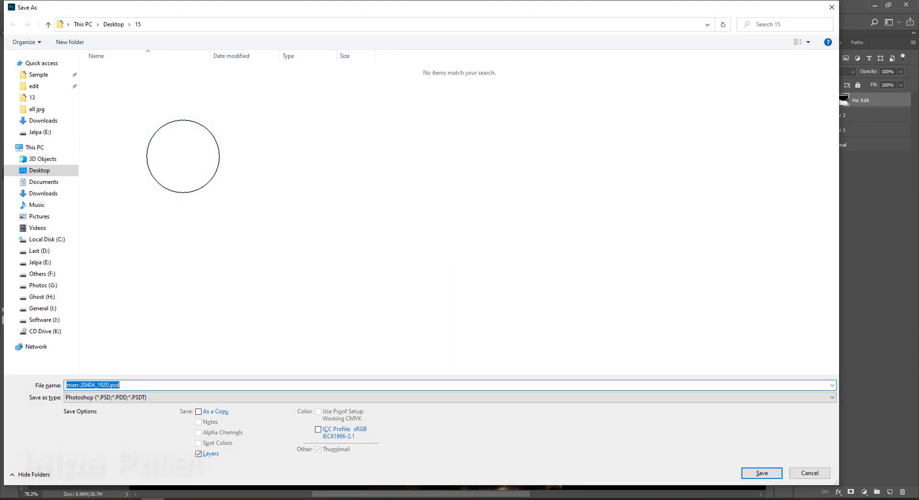
key(Escape)
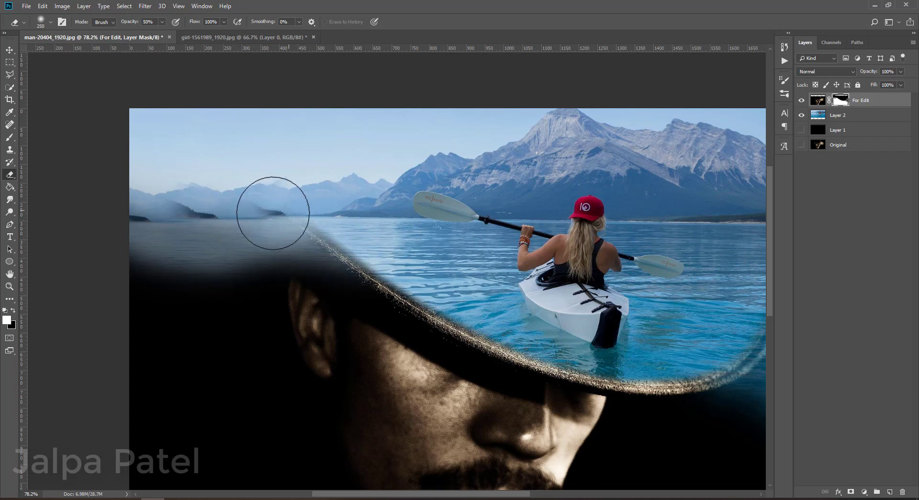
Step: Brighten the misty lake left of the hat and zoom the view to 54.5%
drag(383, 234, 105, 215)
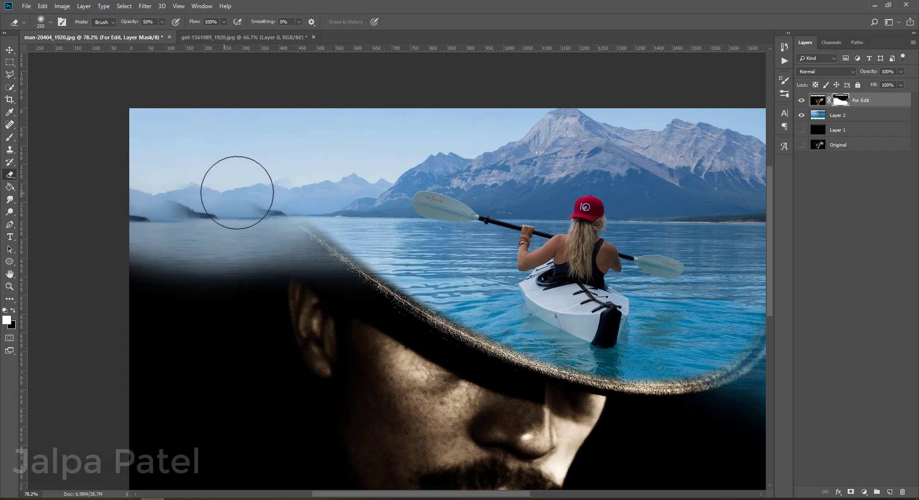
drag(369, 236, 179, 212)
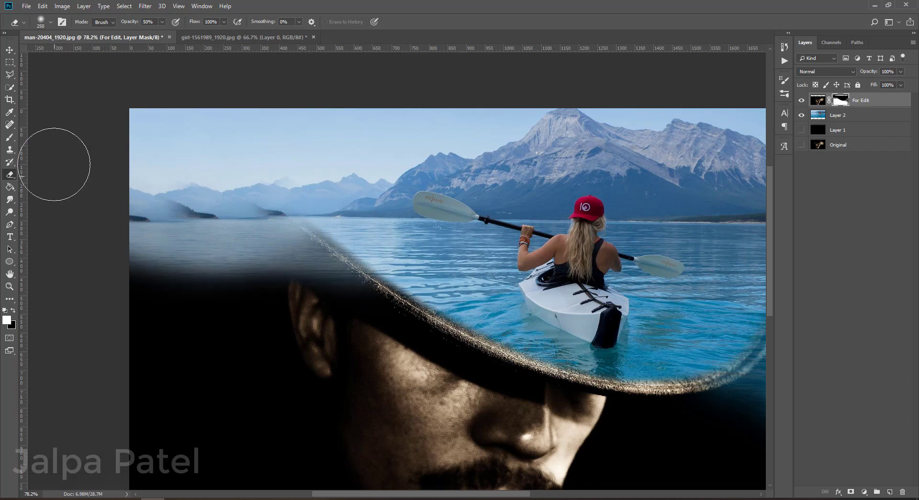
scroll(77, 146, down, 1)
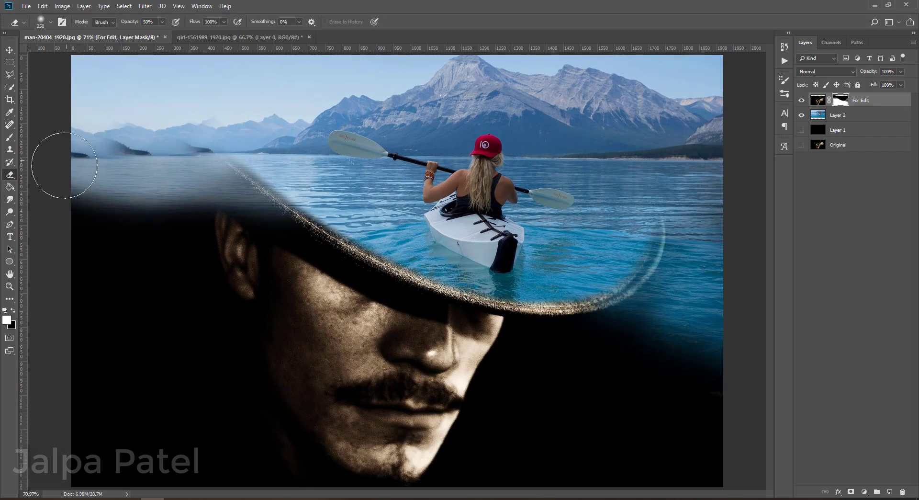
key(z)
scroll(514, 244, down, 5)
scroll(513, 244, up, 2)
key(e)
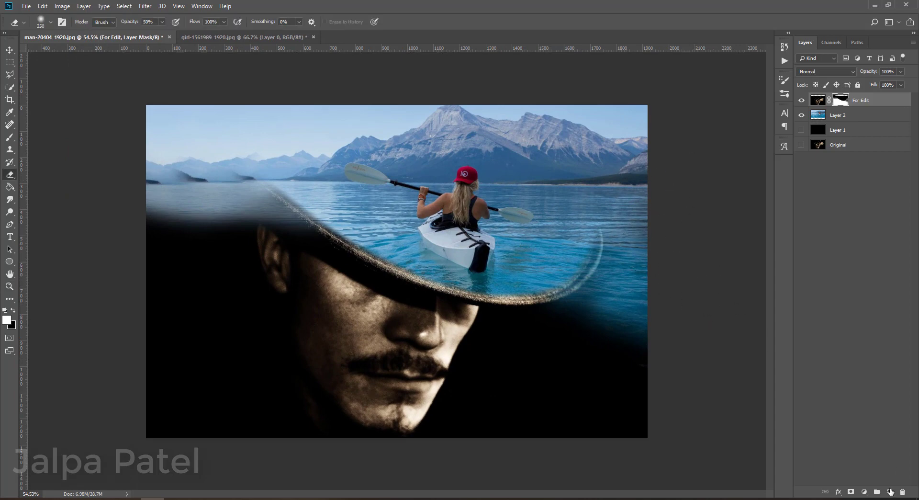
Step: Add a new layer topped by a Gradient Fill layer using the light-to-deep cyan preset
click(890, 492)
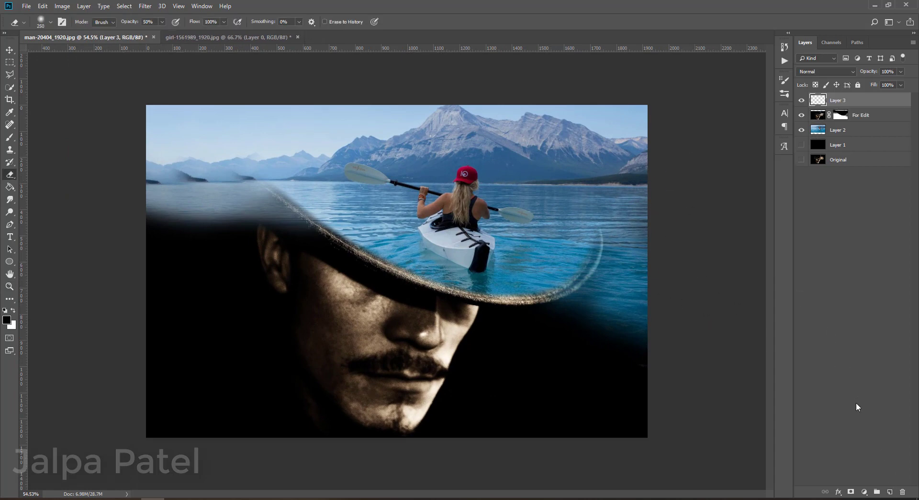
click(865, 493)
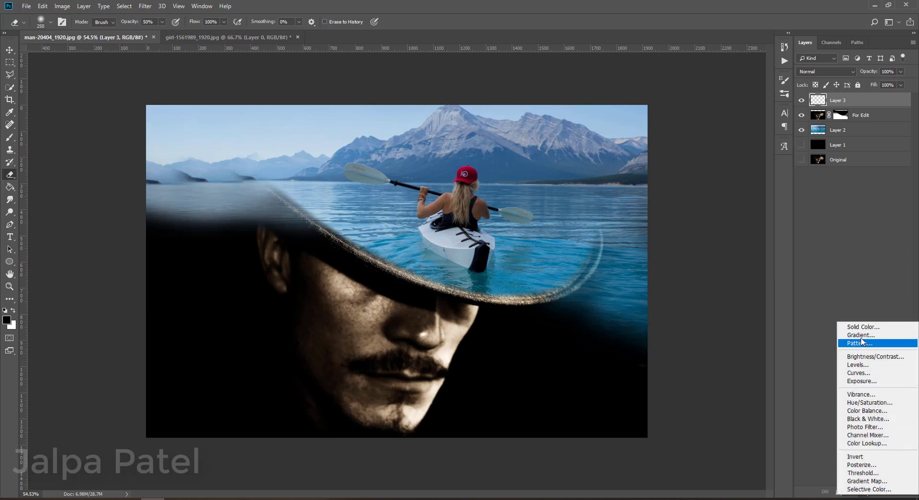
click(864, 335)
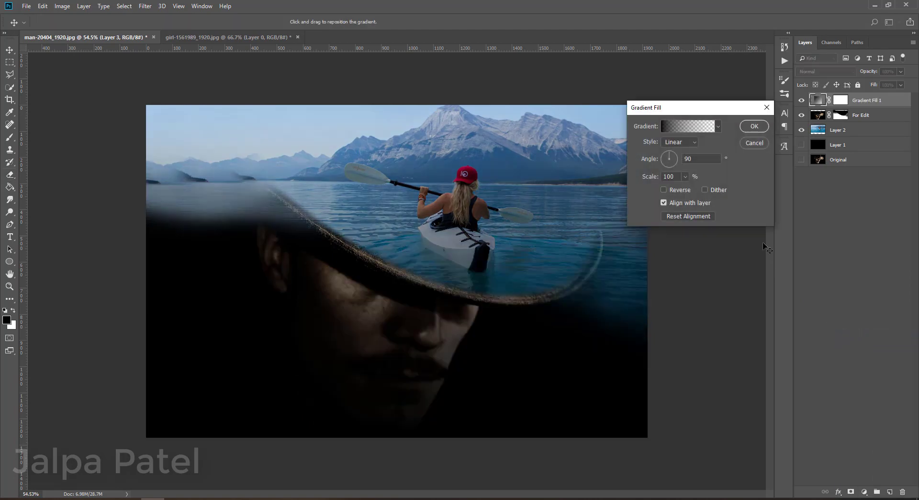
click(719, 126)
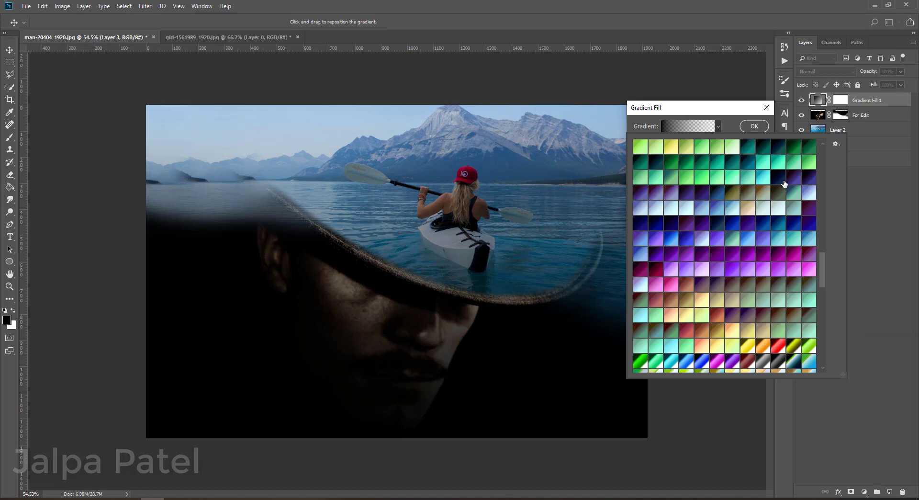
click(783, 181)
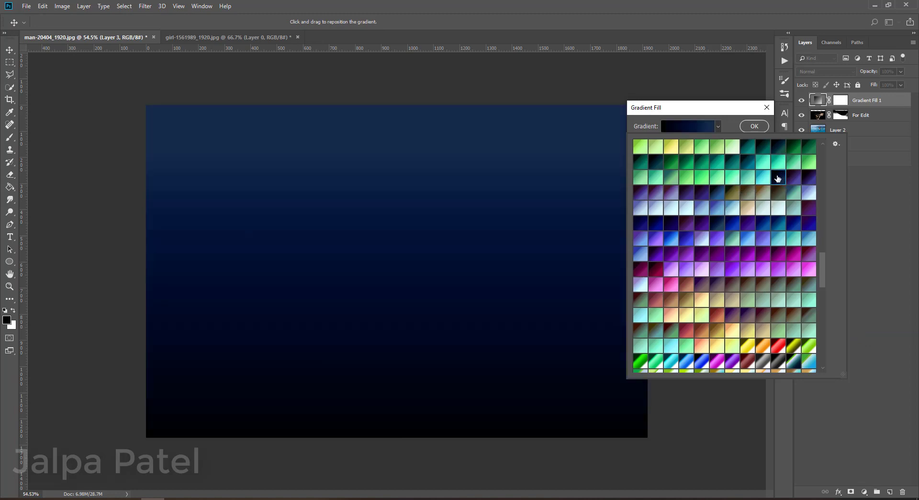
click(764, 181)
click(751, 128)
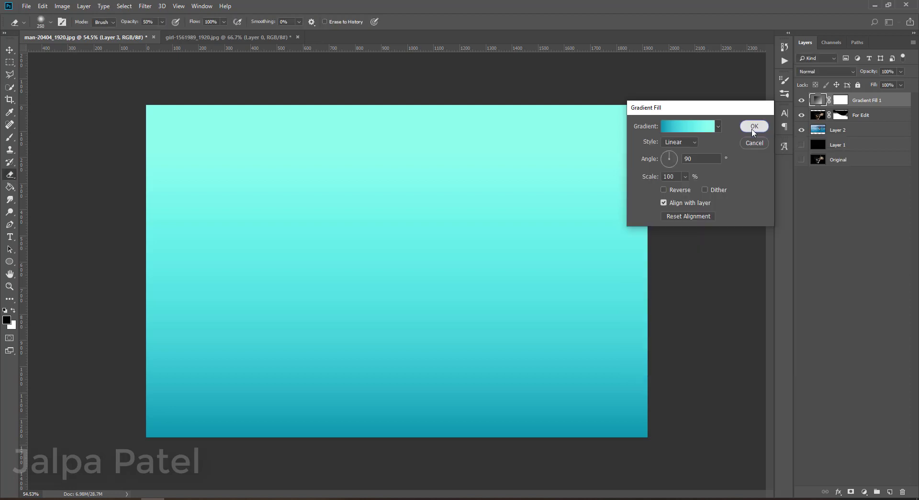
click(751, 128)
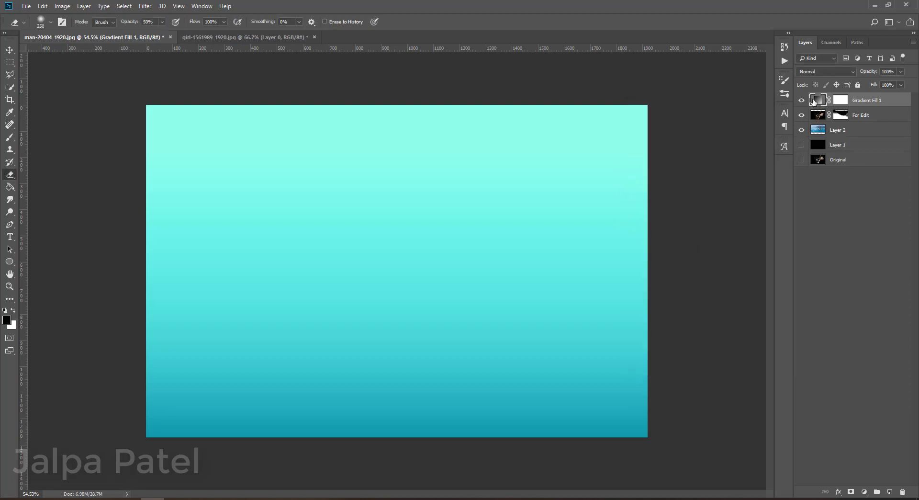
Step: Preview Darken, Multiply, Color Dodge, Soft Light and later modes on Gradient Fill 1, ending on Divide
click(838, 69)
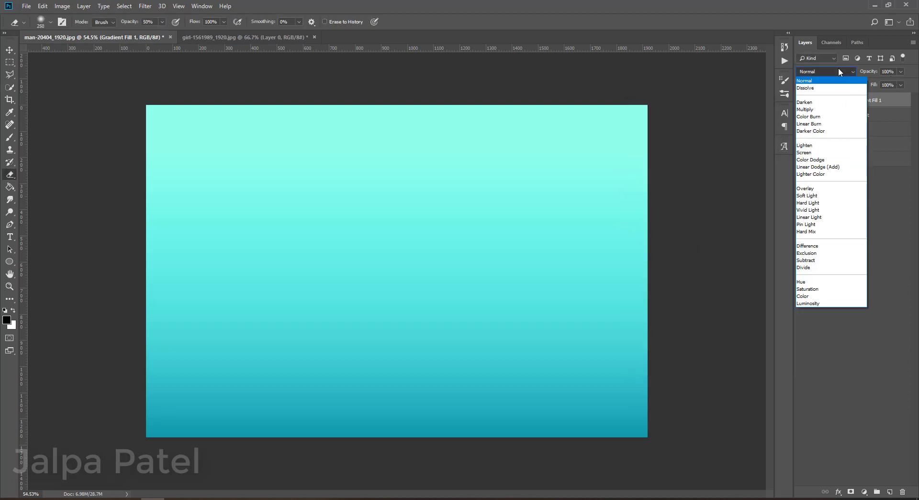
click(839, 69)
key(Down)
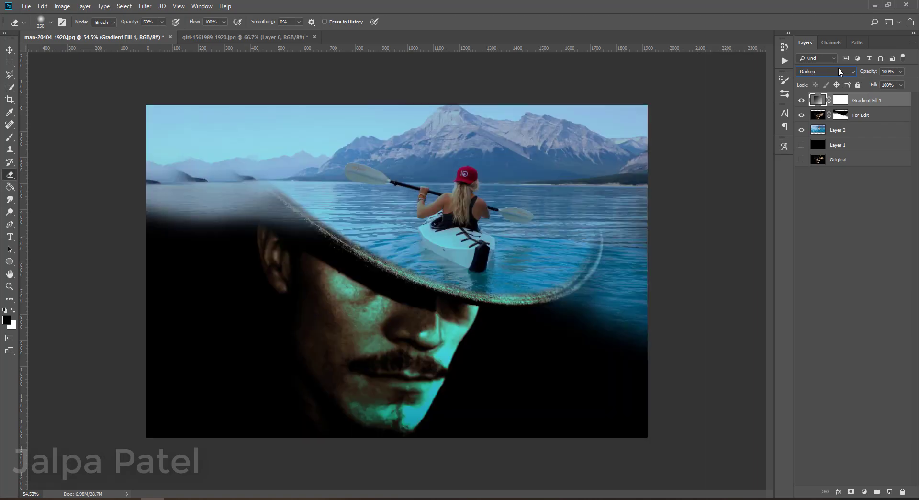
key(Down)
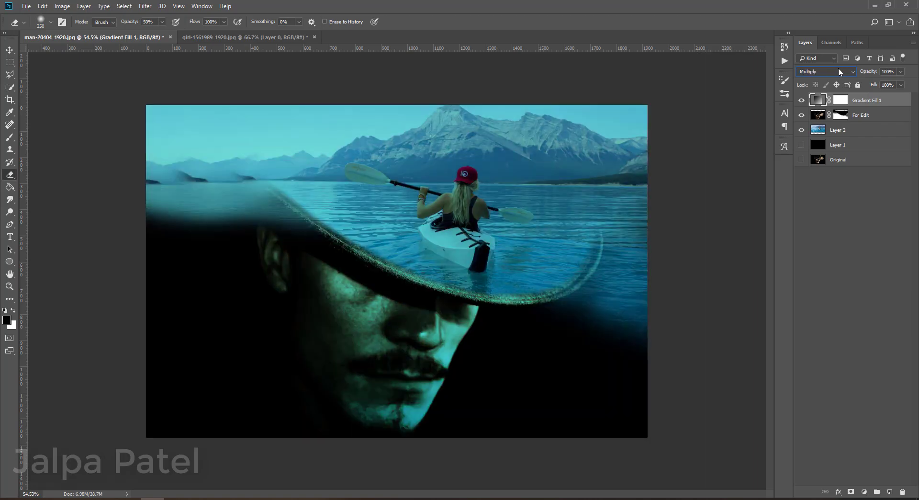
key(Down)
key(Down)
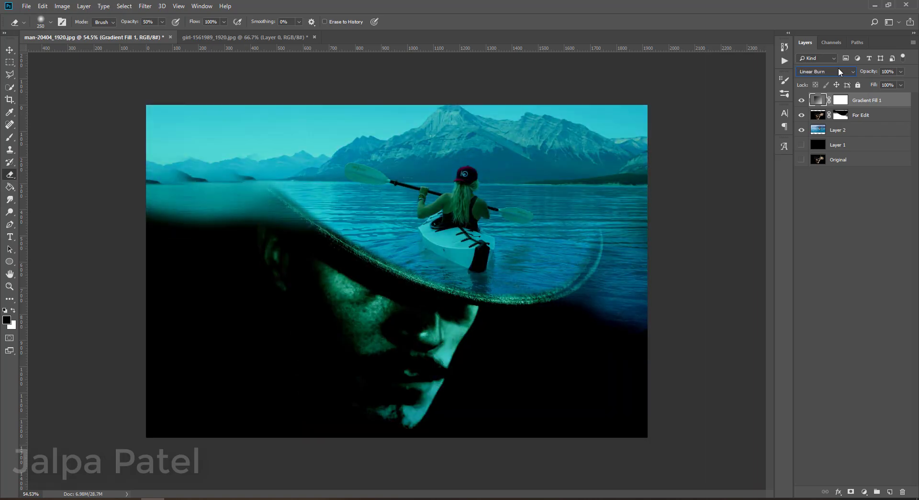
key(Down)
key(Down)
key(Down)
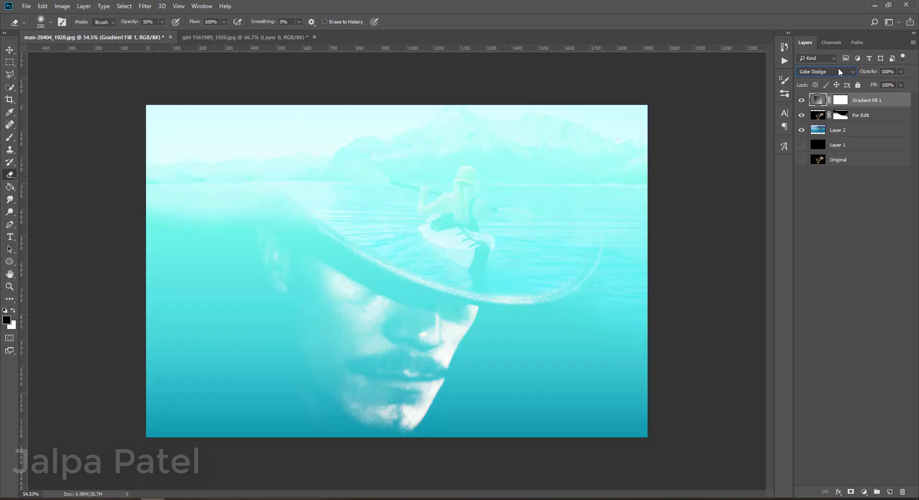
key(Down)
key(Down)
key(Down)
key(Down)
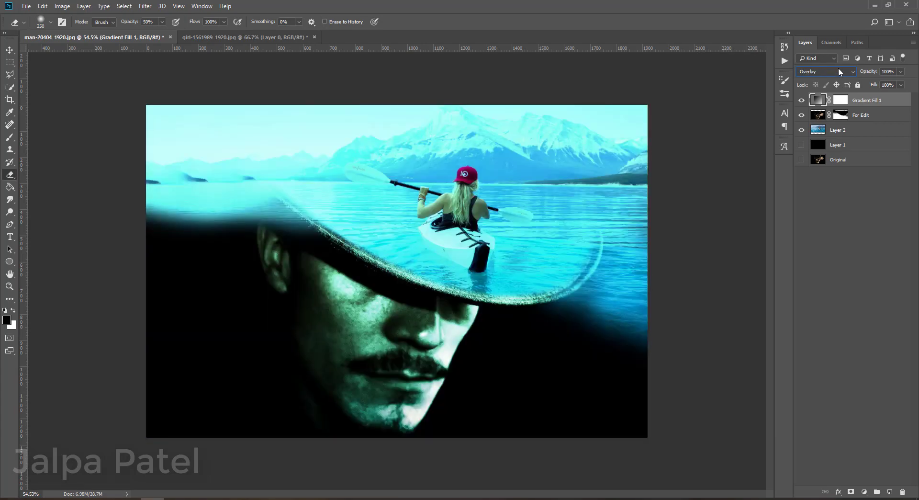
key(Down)
key(Down)
key(Down)
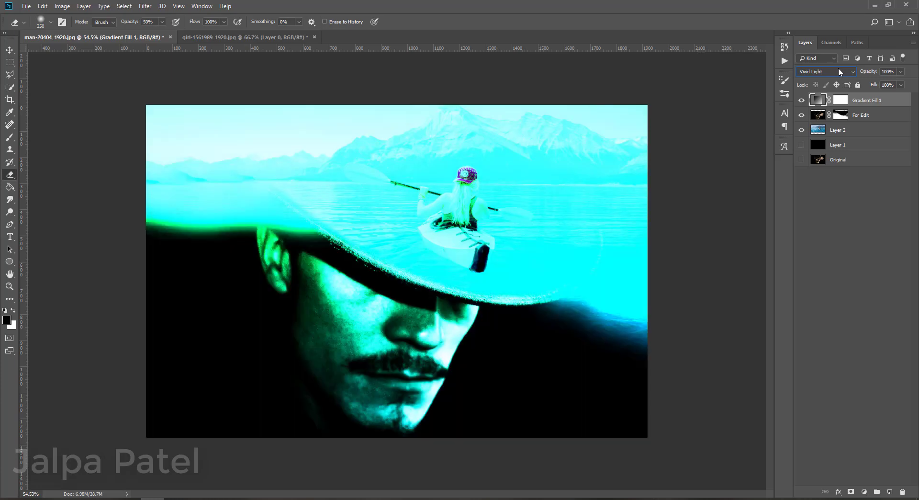
key(Down)
key(Down)
key(Down)
key(Down)
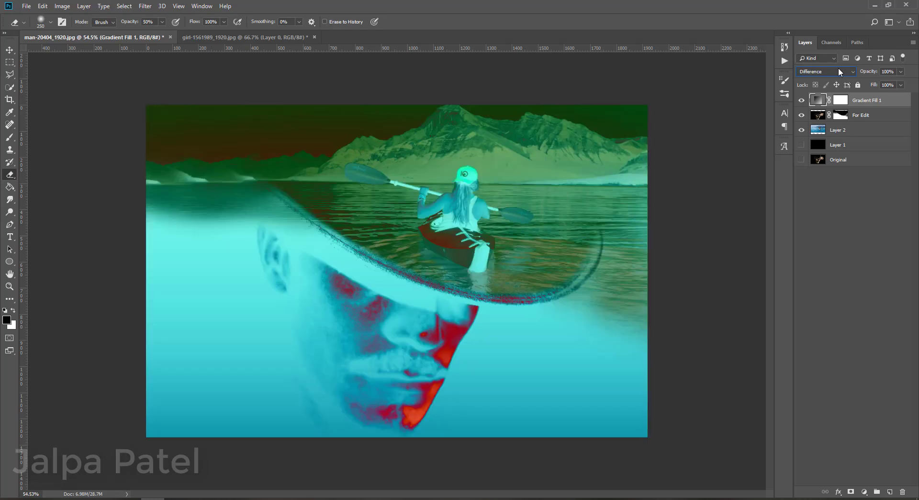
key(Down)
key(Down)
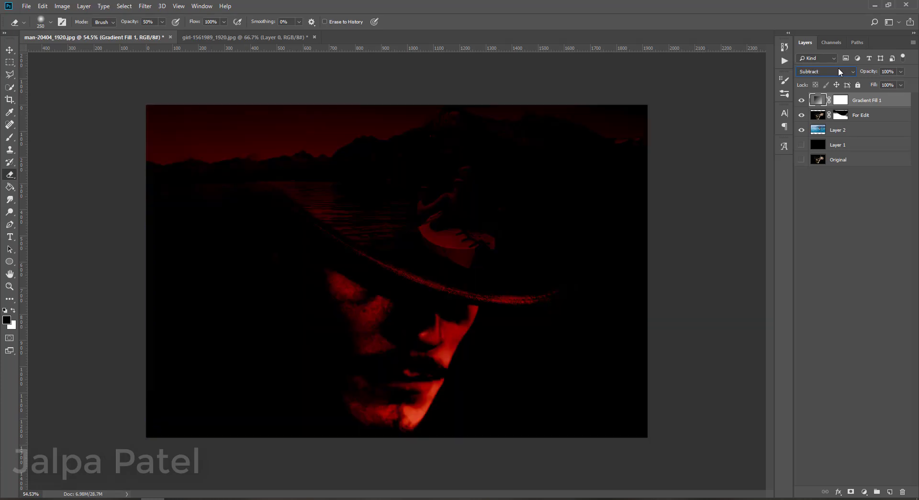
key(Down)
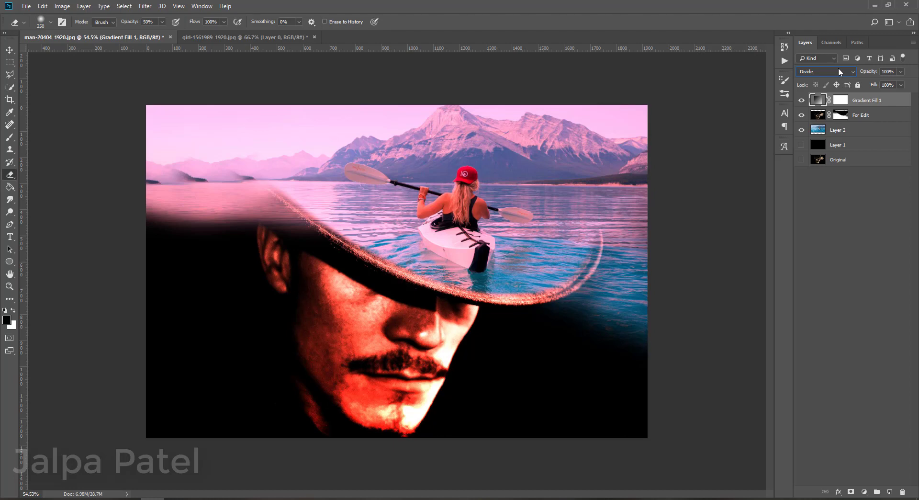
key(Down)
key(Down)
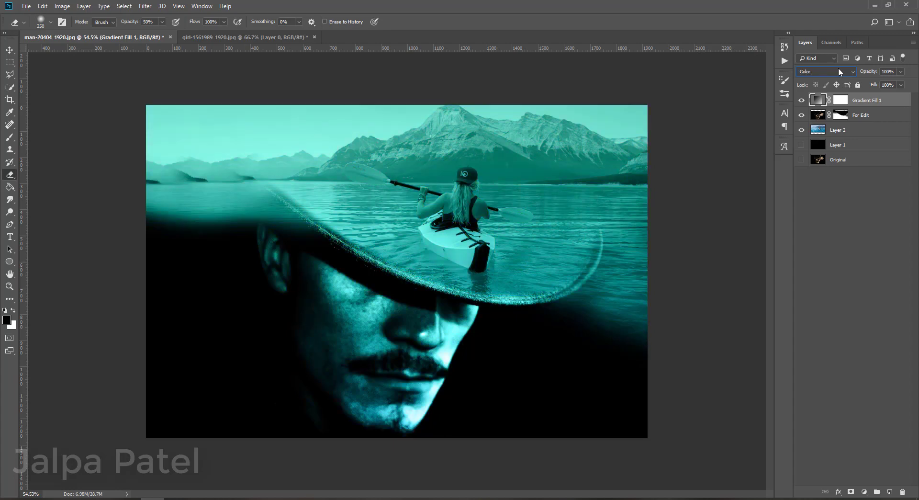
key(Down)
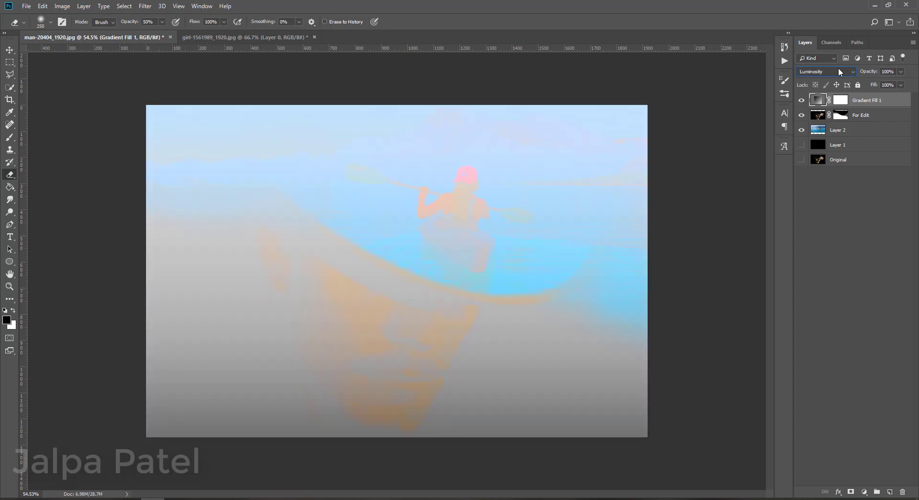
key(Up)
key(Up)
key(Up)
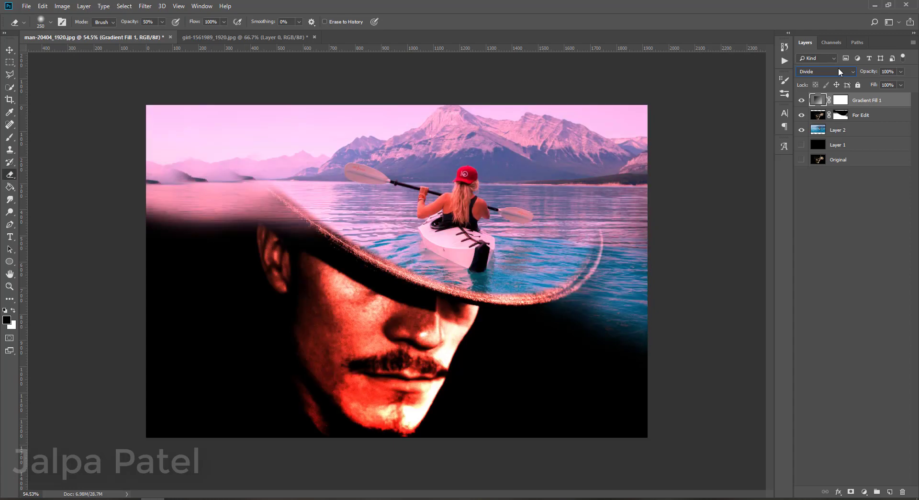
click(799, 100)
click(799, 101)
key(ctrl+plus)
key(ctrl+plus)
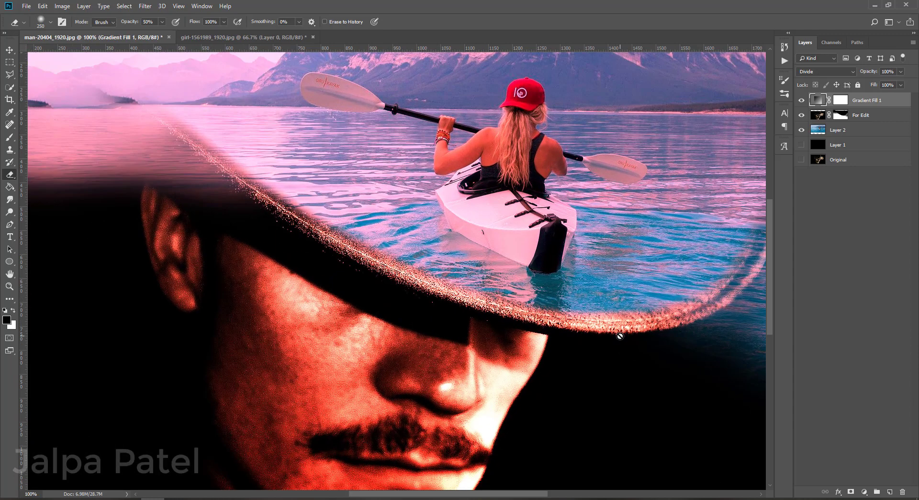
key(z)
mouse_move(620, 336)
mouse_down()
mouse_move(544, 276)
mouse_move(564, 287)
mouse_up()
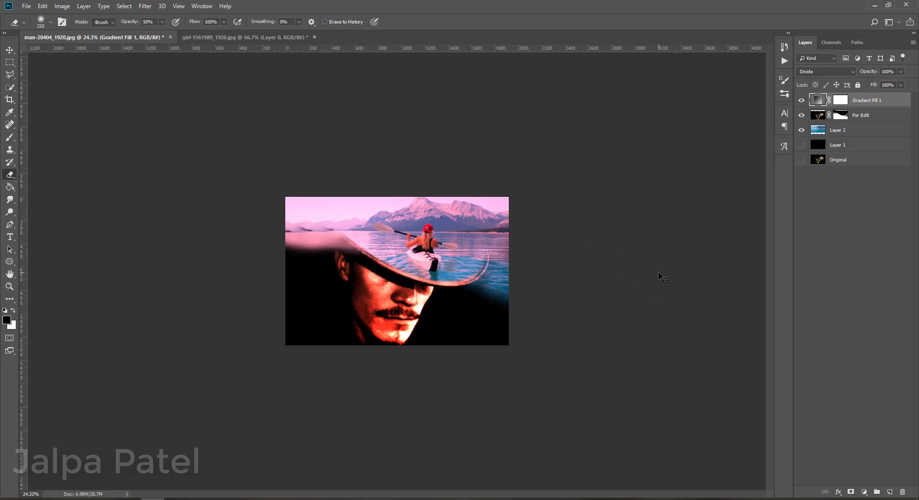
key(ctrl+1)
key(ctrl+0)
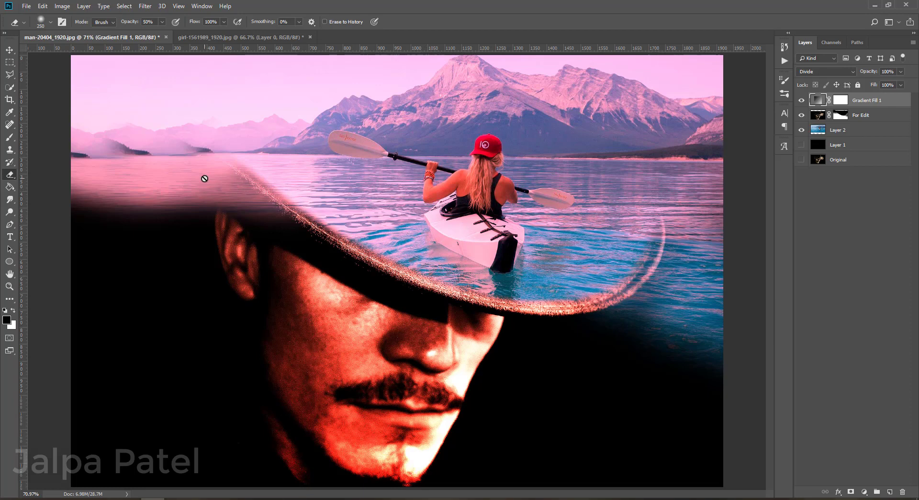
Step: On the For Edit mask, set up a white brush at size 200 and 50% opacity
click(839, 116)
key(x)
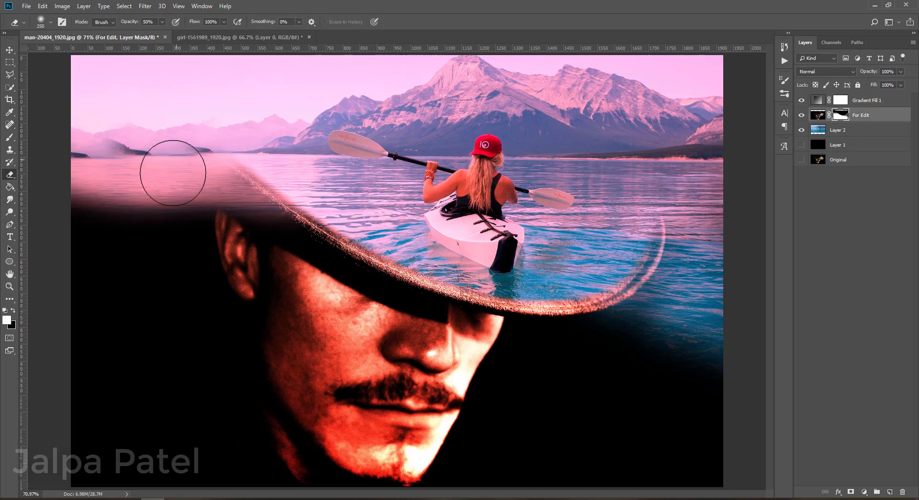
click(167, 177)
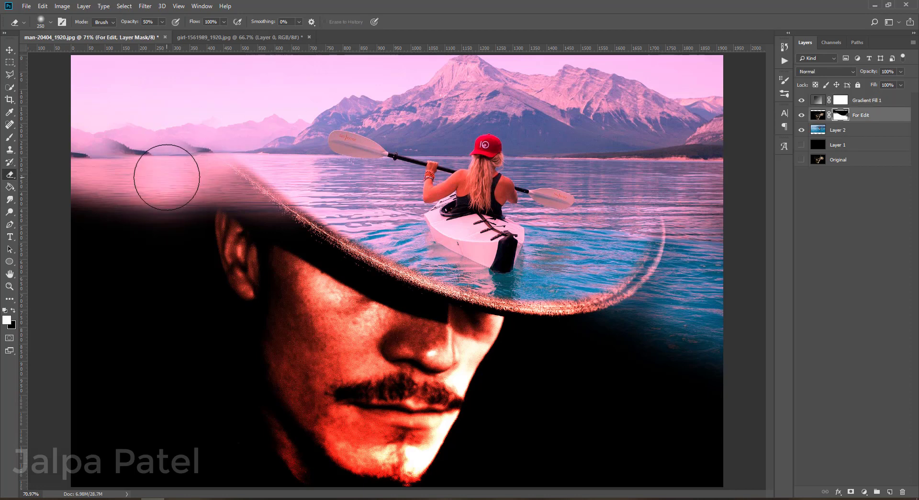
key(b)
key(bracketright)
key(bracketright)
key(bracketright)
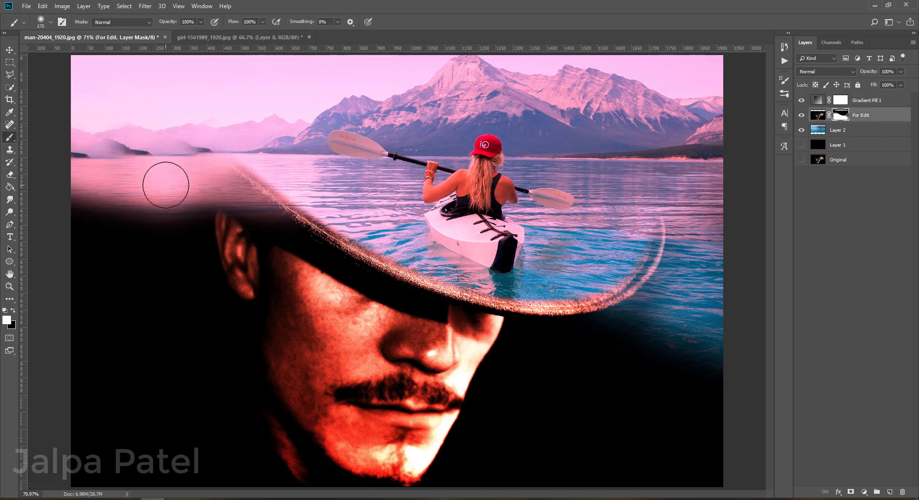
key(bracketright)
key(bracketright)
key(bracketright)
click(201, 22)
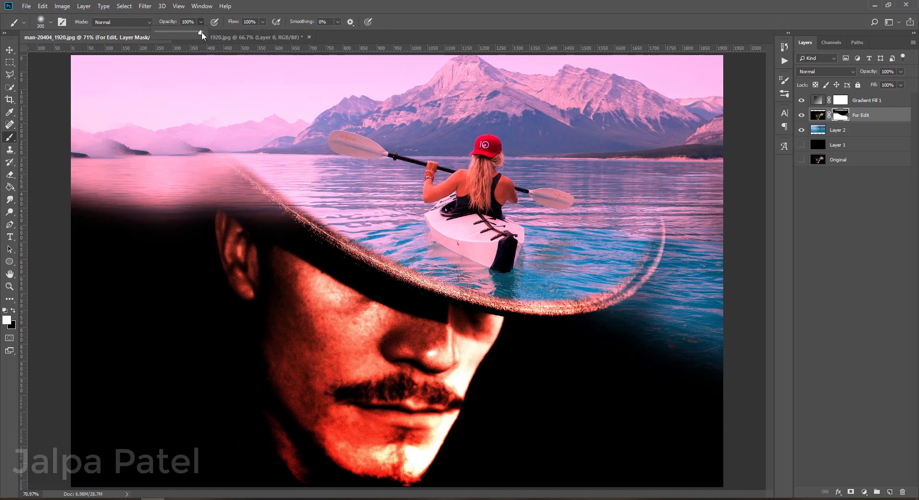
drag(179, 30, 178, 30)
key(bracketleft)
key(bracketleft)
drag(205, 32, 203, 31)
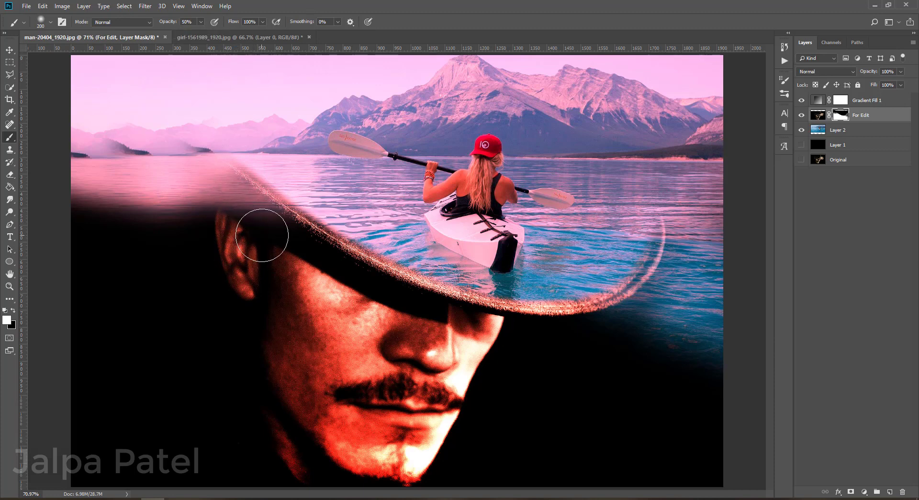
Step: Paint the water, distant mountains and sky left of the ear to spread the hat's shadow
drag(261, 235, 101, 174)
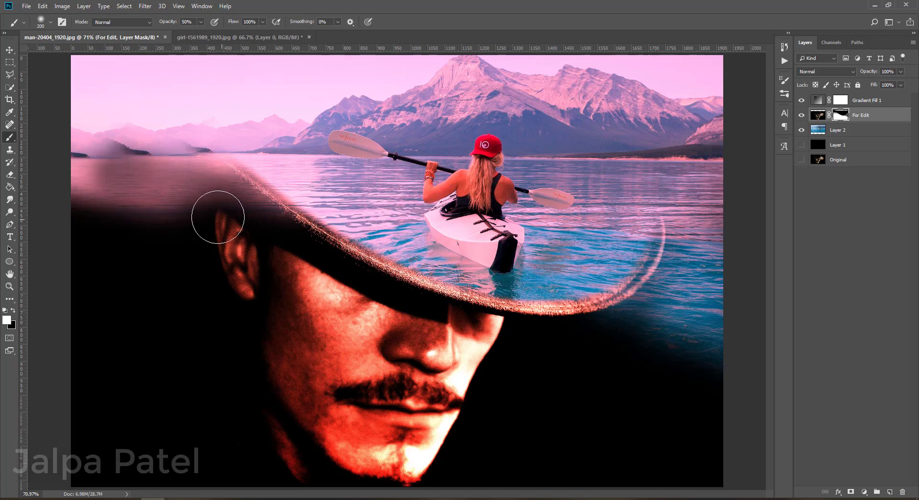
drag(218, 217, 68, 182)
mouse_move(186, 205)
mouse_down()
mouse_move(238, 229)
mouse_move(195, 181)
mouse_move(82, 139)
mouse_move(111, 212)
mouse_move(51, 138)
mouse_up()
drag(214, 211, 77, 162)
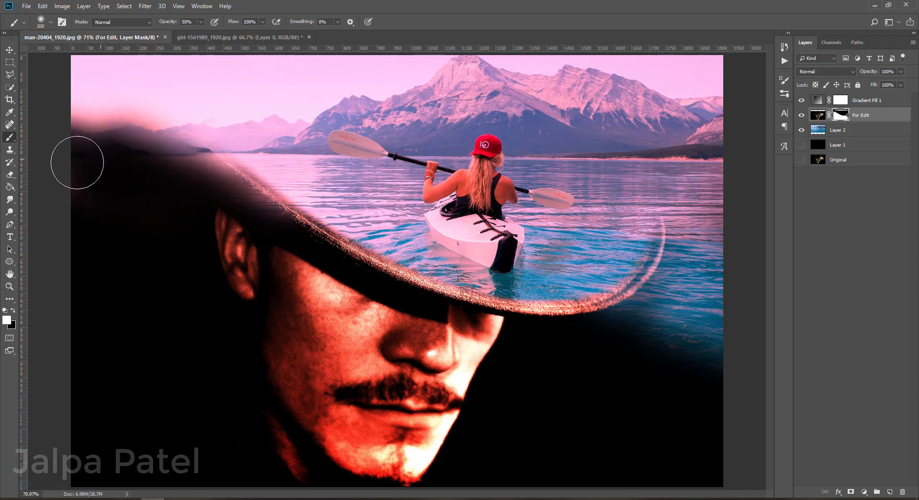
mouse_move(199, 195)
mouse_down()
mouse_move(110, 140)
mouse_move(186, 205)
mouse_up()
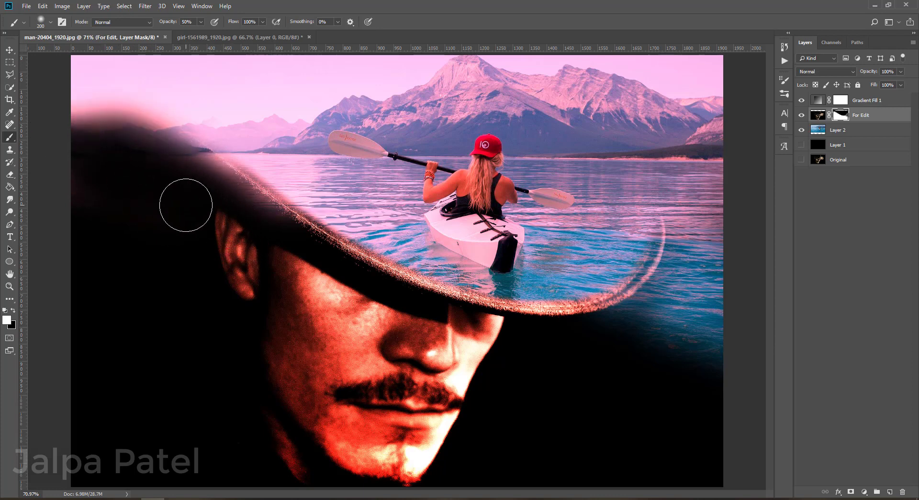
mouse_move(242, 211)
mouse_down()
mouse_move(164, 127)
mouse_move(171, 154)
mouse_move(113, 112)
mouse_move(68, 102)
mouse_up()
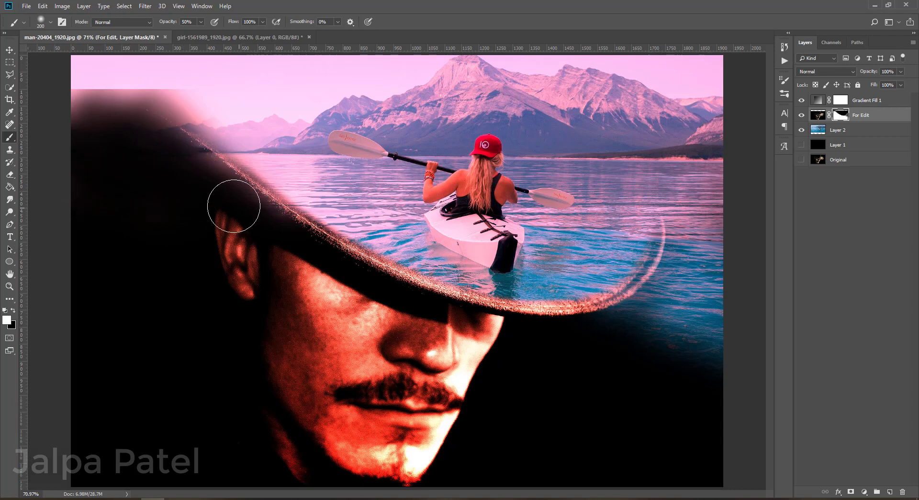
drag(160, 145, 82, 102)
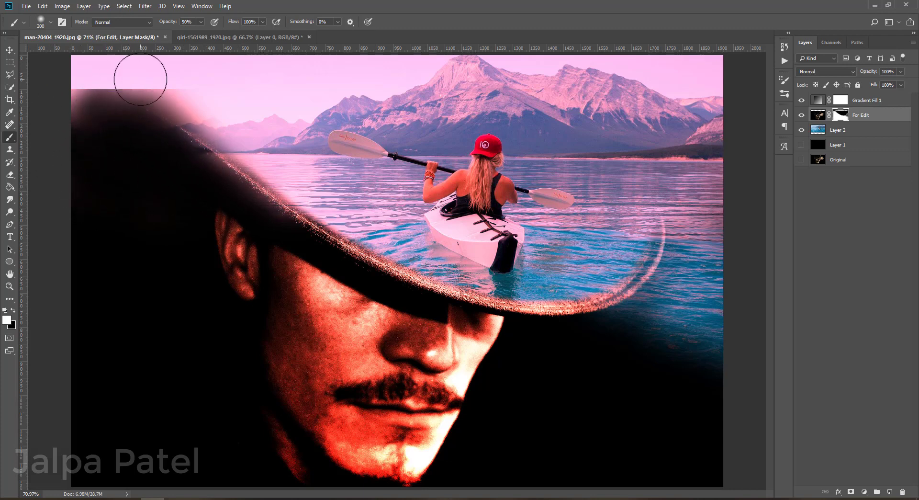
Step: Erase the hat's top-left mask edge with a size-125 eraser at 99%, then set 60% opacity
key(e)
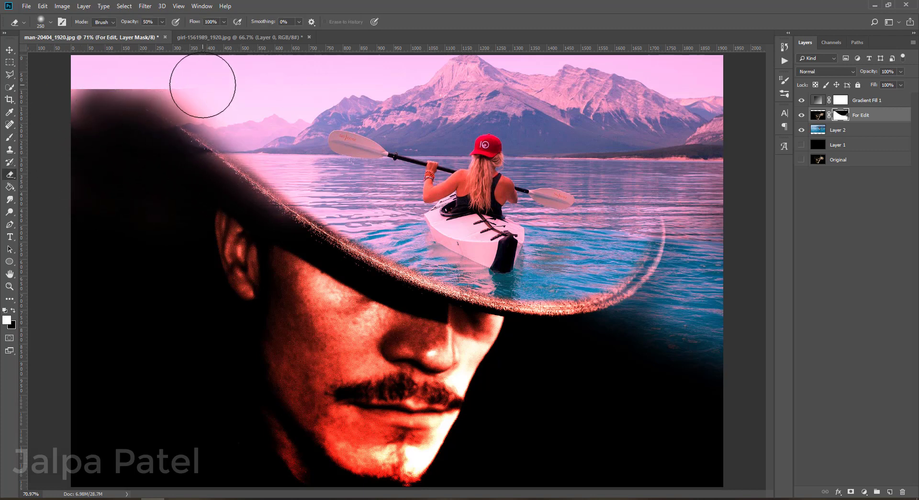
key(bracketleft)
key(bracketleft)
key(bracketleft)
key(bracketleft)
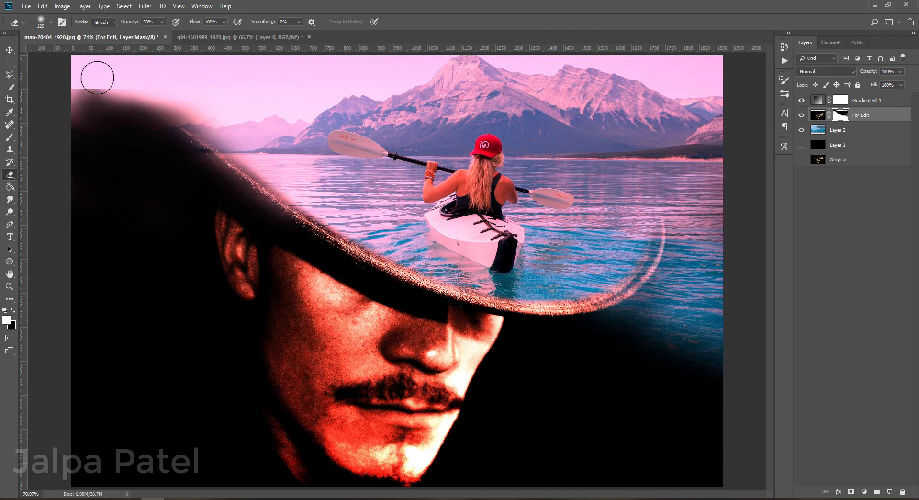
key(9)
key(9)
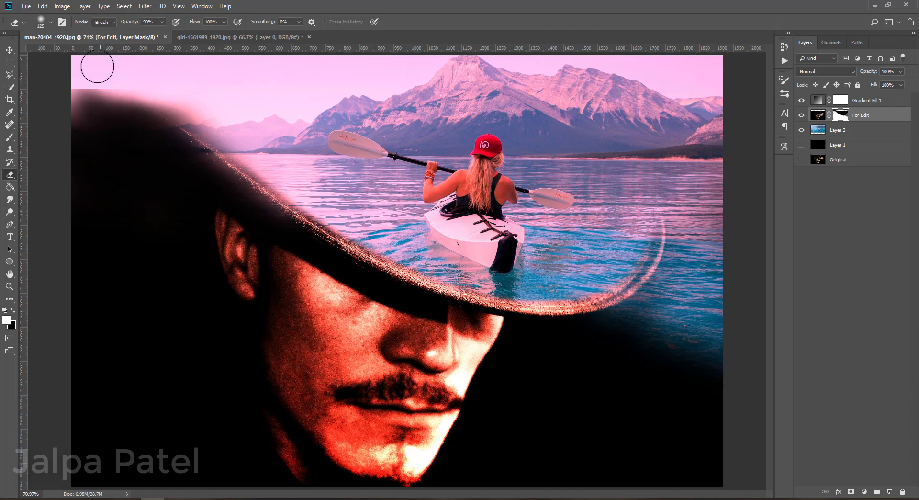
drag(97, 67, 71, 76)
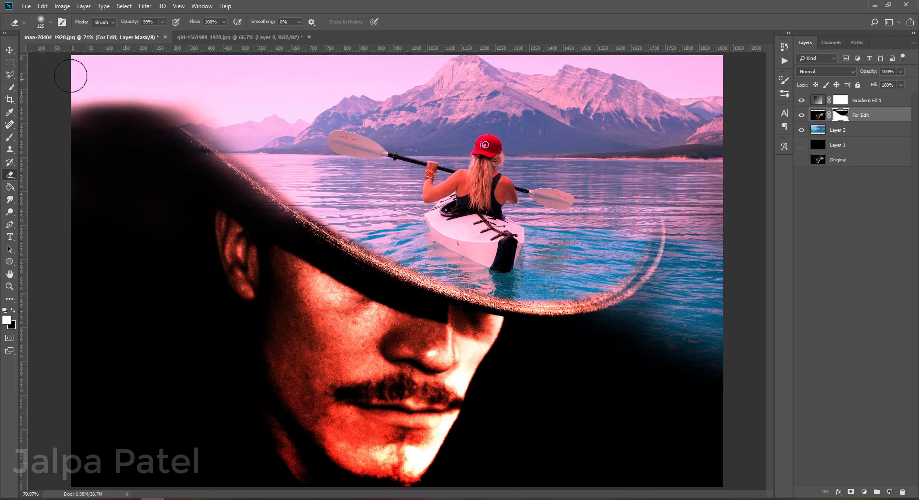
mouse_move(143, 94)
mouse_down()
mouse_move(231, 126)
mouse_move(129, 92)
mouse_move(63, 108)
mouse_up()
key(6)
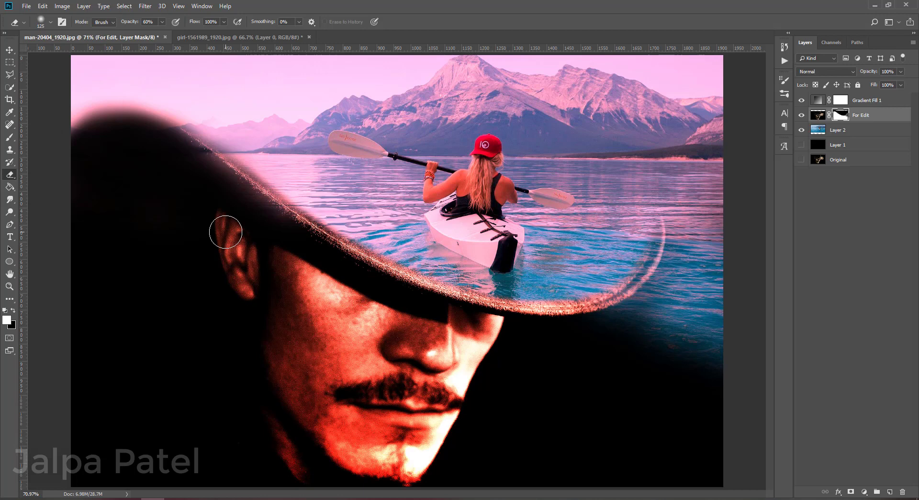
scroll(254, 194, down, 3)
Step: Add a new layer above Gradient Fill 1 and hide Gradient Fill 1
scroll(362, 214, up, 2)
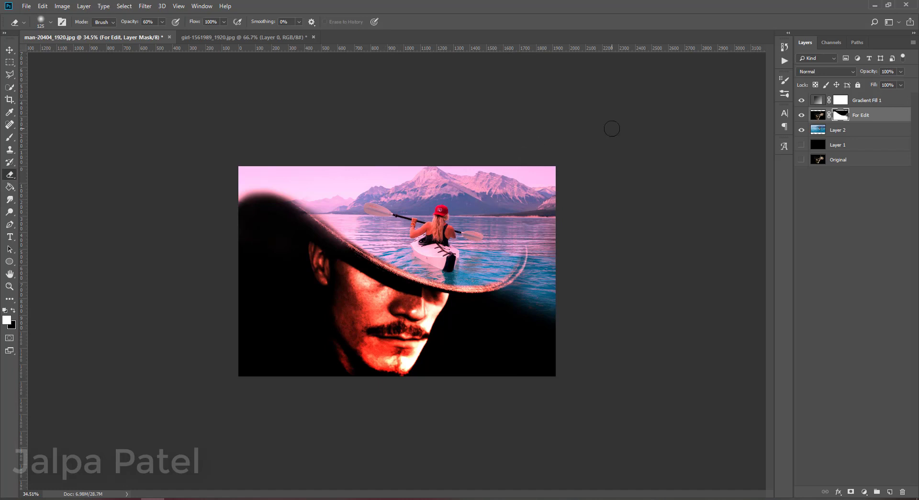
click(890, 492)
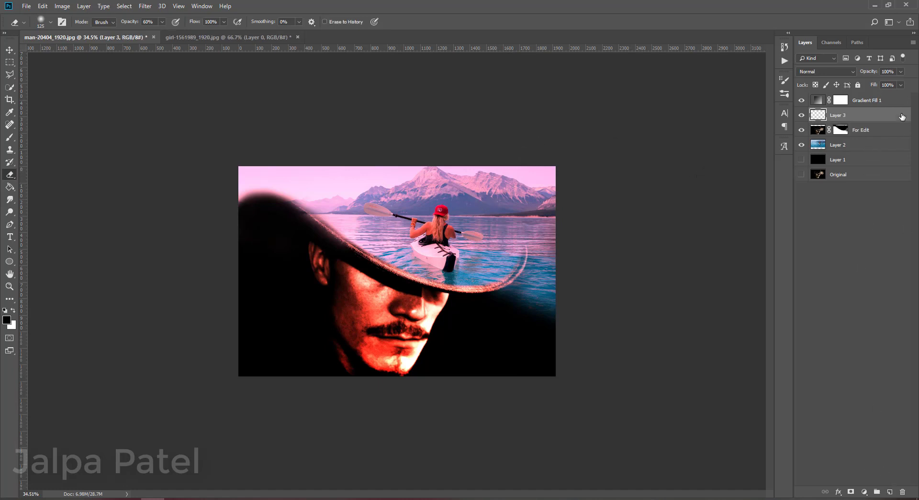
drag(900, 116, 895, 99)
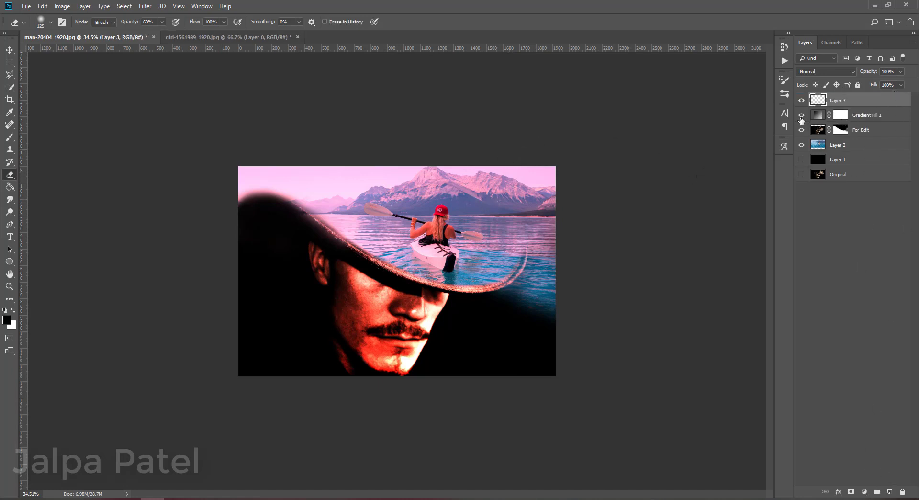
click(801, 116)
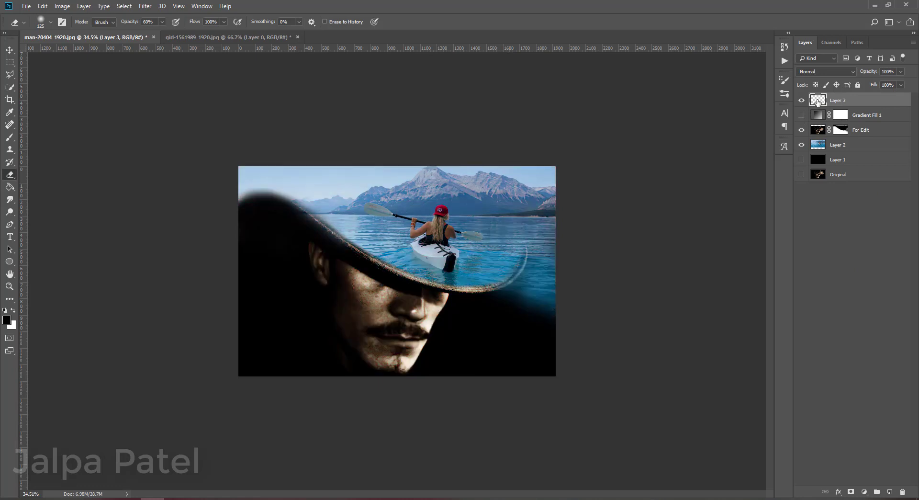
Step: Add a Gradient Fill 2 layer using the pink-to-magenta preset at a -138.01° angle
click(865, 492)
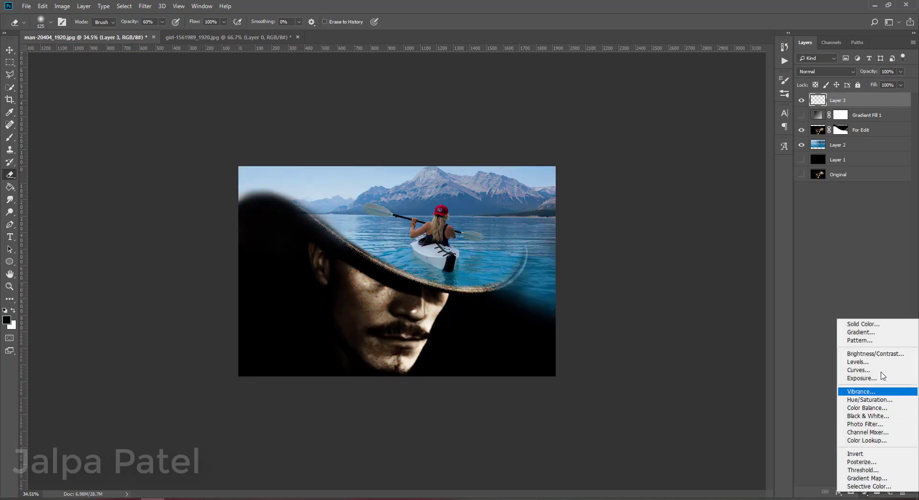
click(879, 332)
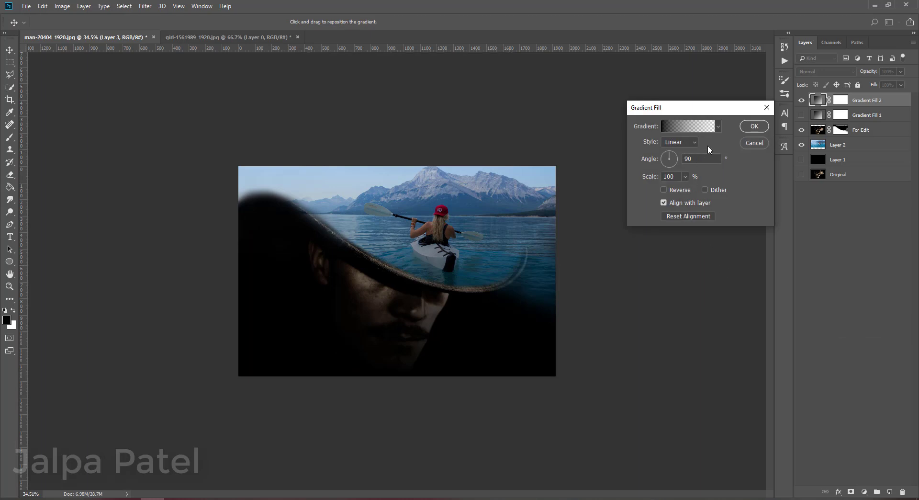
click(718, 127)
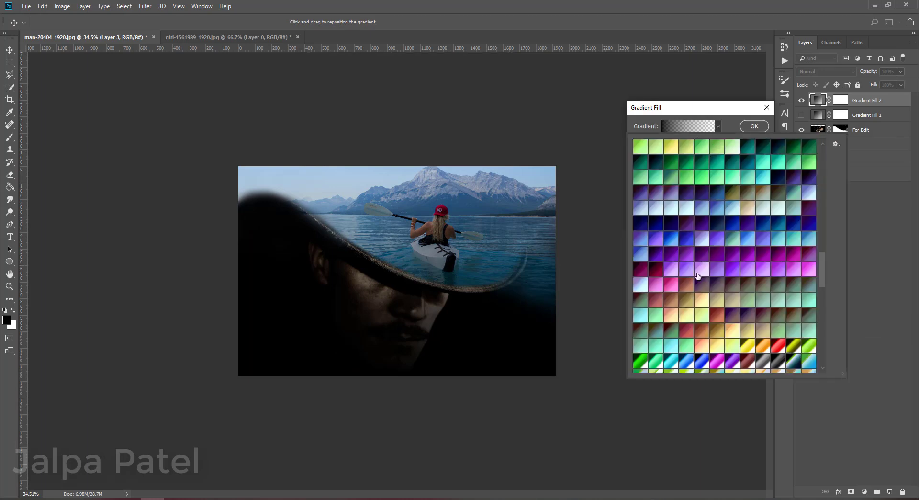
click(674, 289)
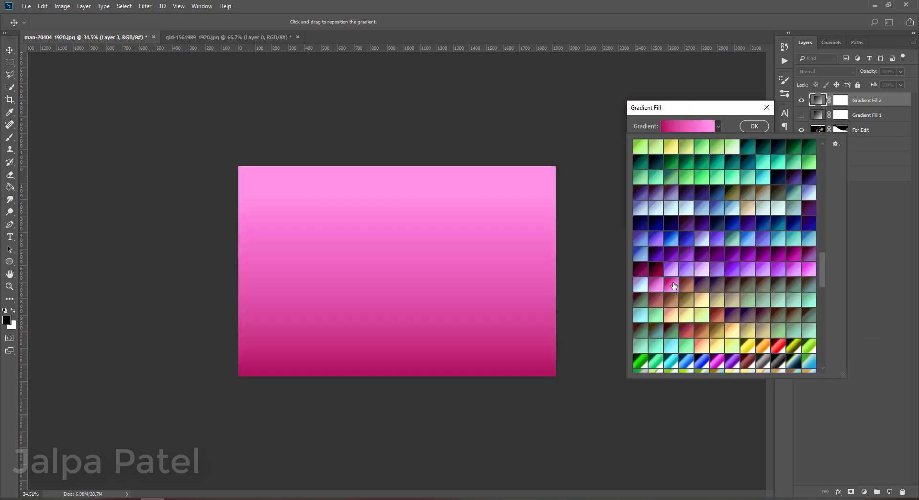
click(868, 197)
click(674, 153)
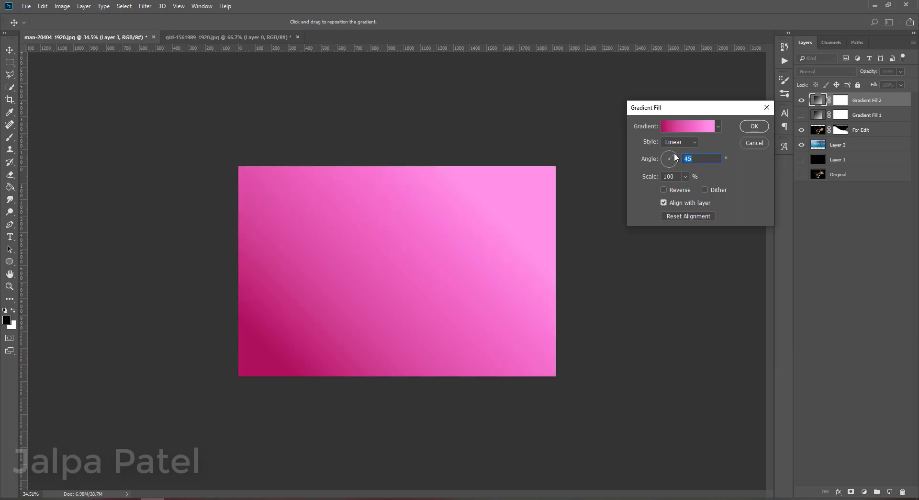
click(663, 162)
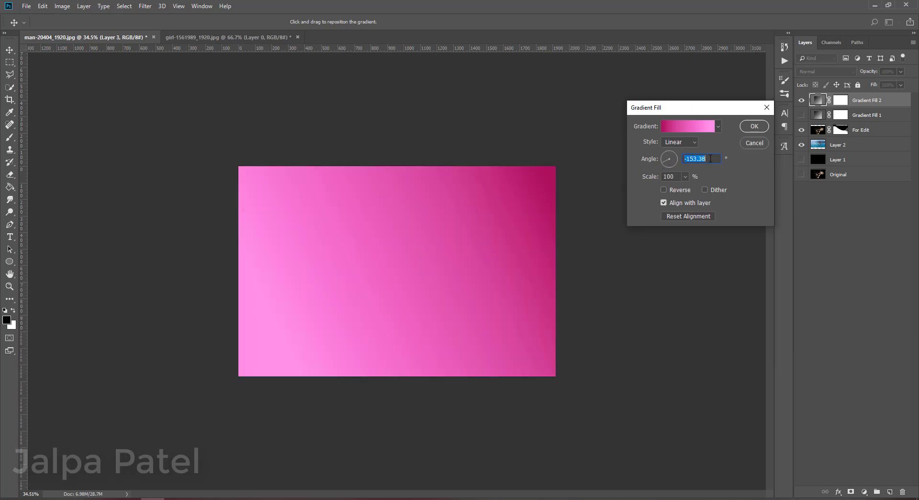
click(663, 161)
click(669, 163)
click(665, 163)
click(665, 163)
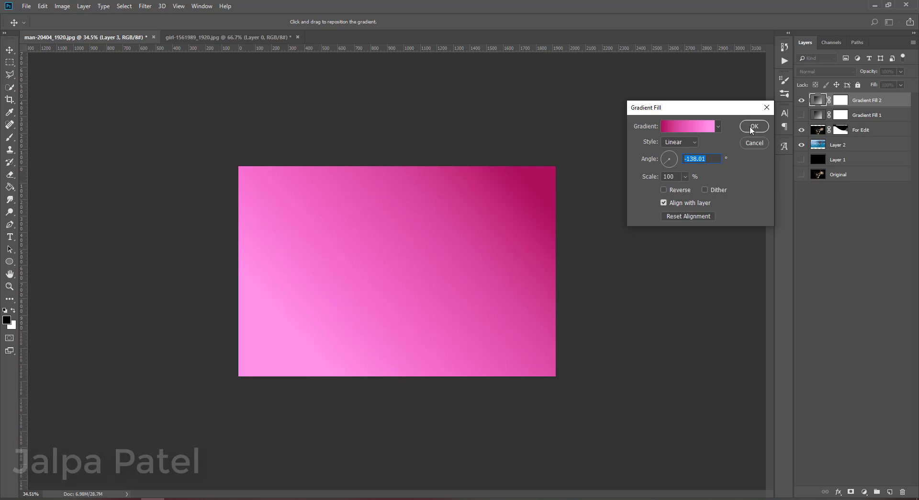
click(751, 126)
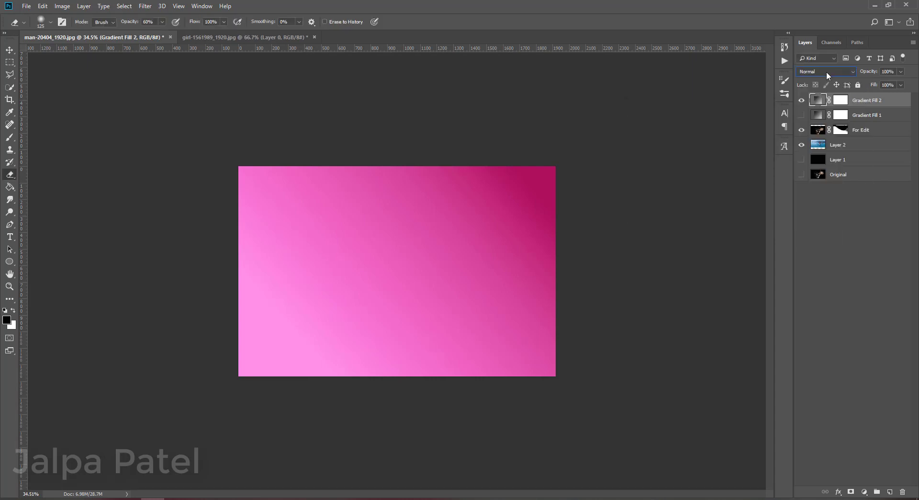
Step: Cycle Gradient Fill 2's blend modes and settle on Soft Light for a purple-pink tint
scroll(826, 70, down, 1)
scroll(826, 71, down, 1)
scroll(826, 71, down, 1)
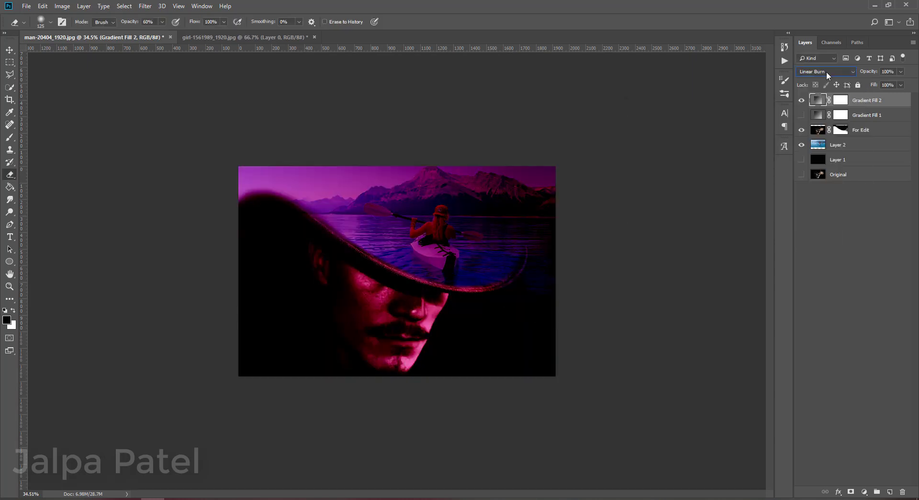
scroll(826, 71, down, 1)
scroll(826, 71, down, 1)
scroll(826, 70, down, 1)
scroll(826, 71, down, 1)
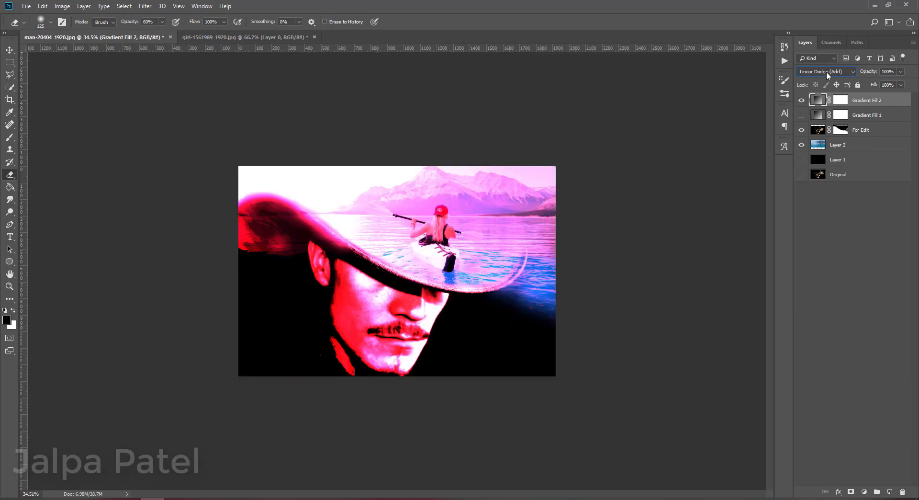
scroll(826, 71, down, 2)
scroll(826, 71, down, 1)
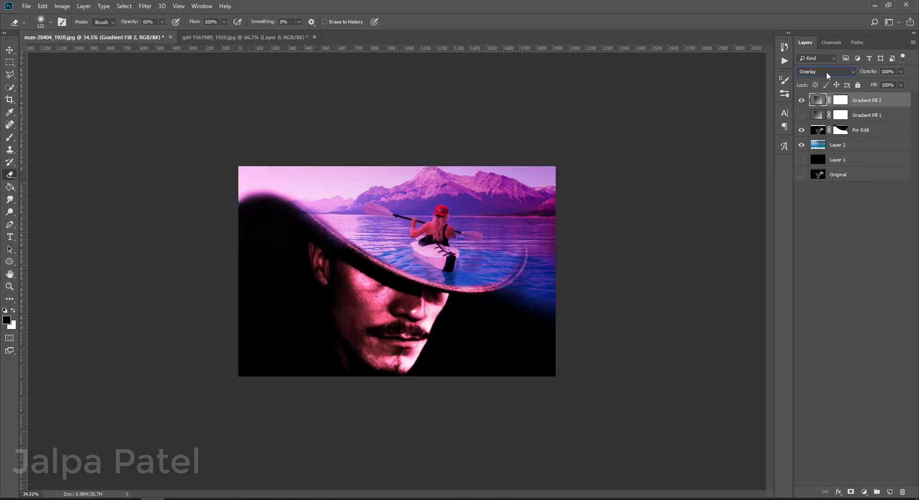
scroll(826, 71, down, 1)
scroll(826, 71, down, 1)
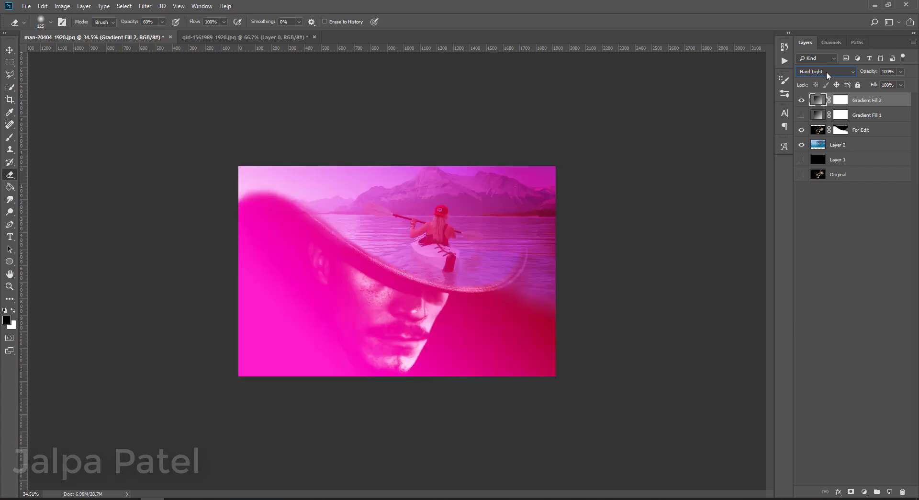
scroll(826, 71, down, 1)
scroll(826, 70, down, 1)
scroll(826, 71, down, 1)
scroll(827, 70, down, 1)
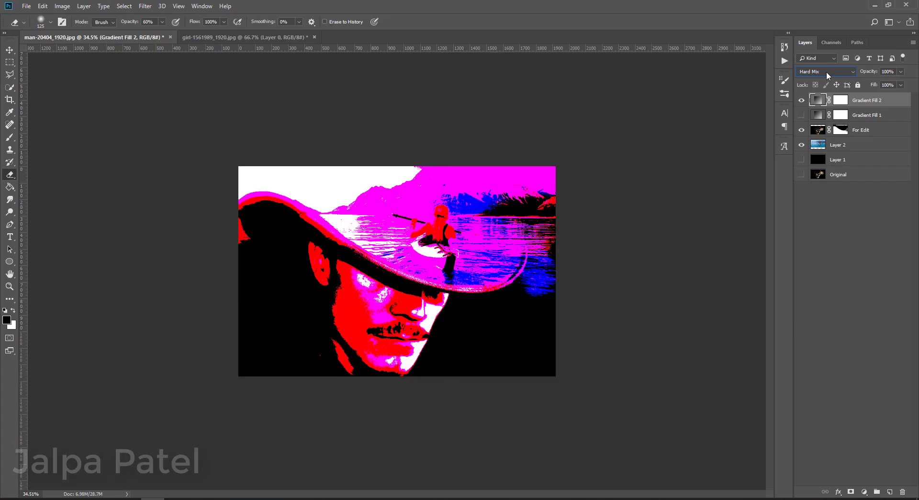
scroll(827, 71, down, 1)
scroll(826, 71, down, 1)
scroll(827, 71, down, 1)
scroll(826, 71, down, 1)
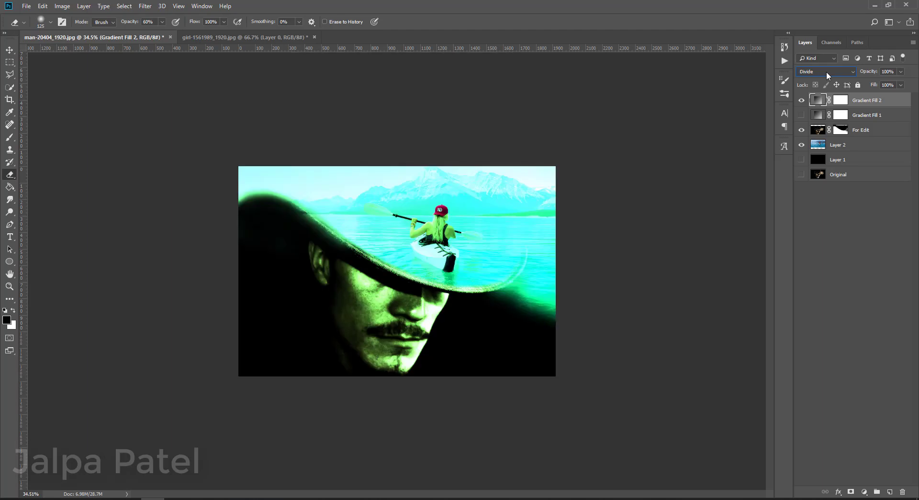
scroll(827, 71, down, 1)
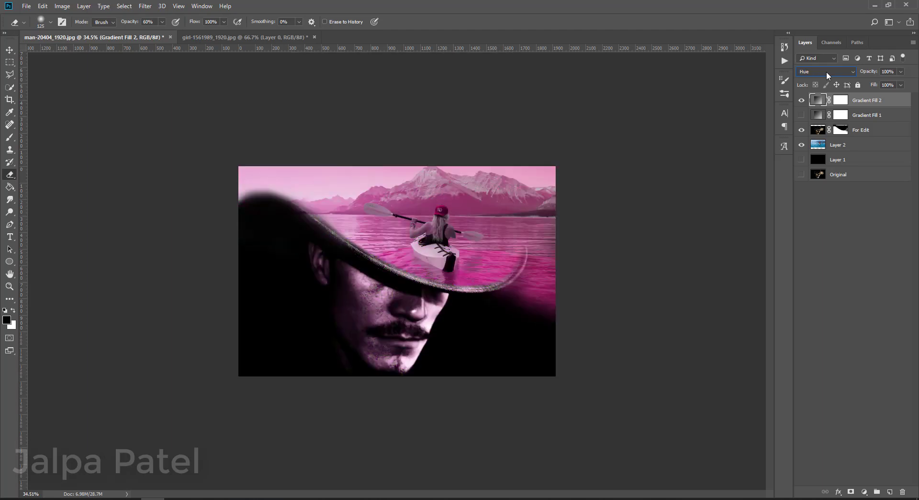
scroll(826, 71, down, 1)
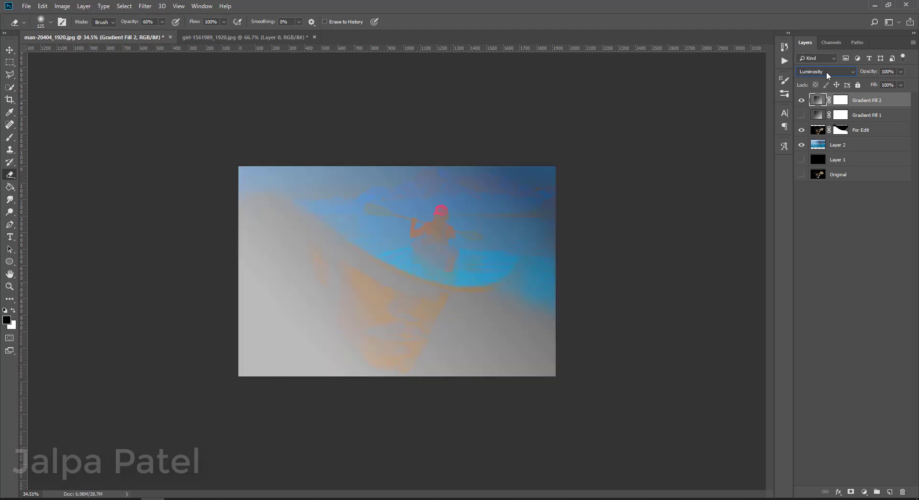
scroll(827, 74, up, 1)
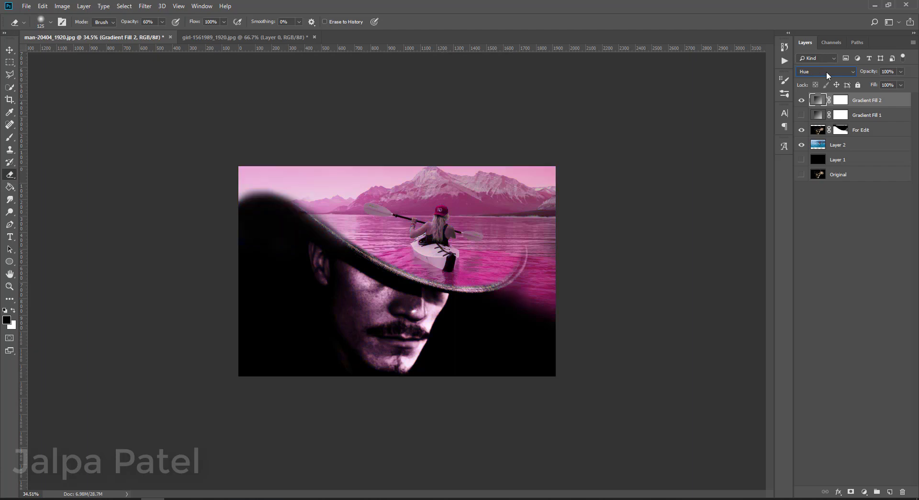
scroll(826, 71, up, 1)
scroll(826, 71, up, 1)
scroll(827, 71, up, 1)
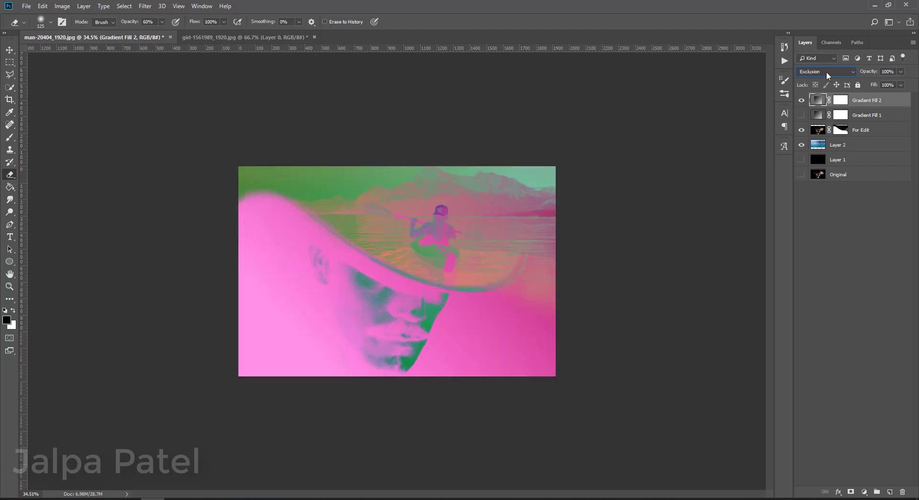
scroll(826, 71, up, 1)
scroll(826, 71, up, 1)
scroll(826, 71, up, 1)
scroll(826, 70, up, 2)
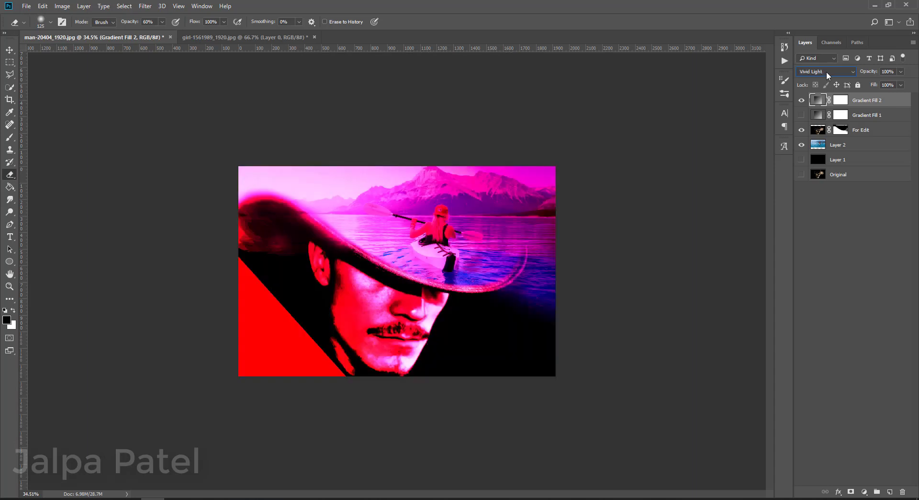
scroll(826, 71, up, 1)
scroll(826, 71, up, 1)
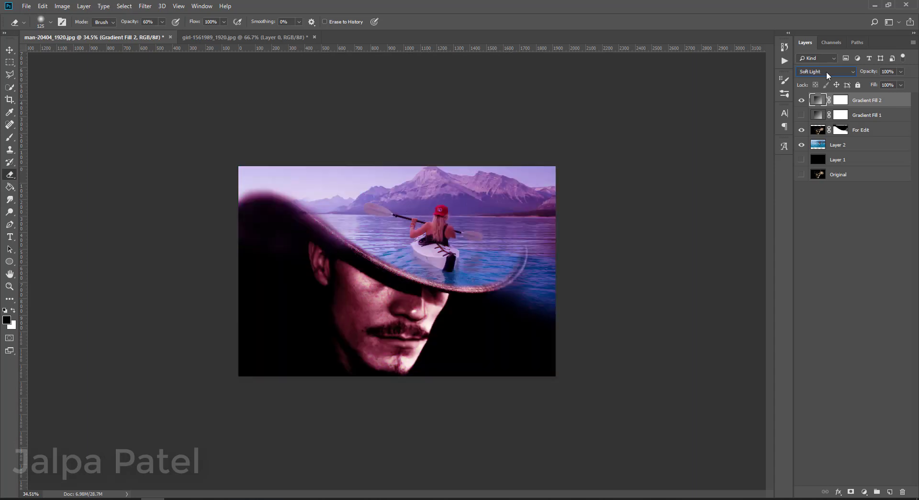
click(802, 101)
click(801, 100)
click(803, 116)
click(802, 116)
click(803, 116)
click(803, 116)
click(803, 116)
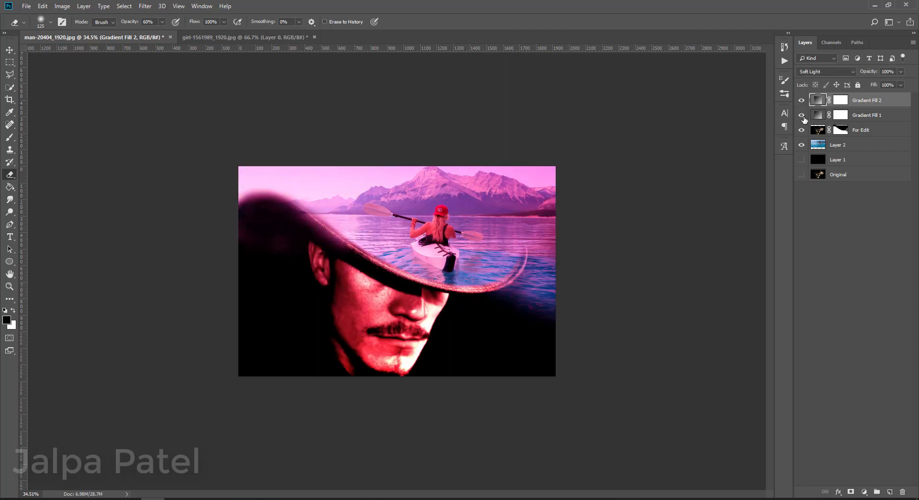
click(802, 116)
click(803, 116)
click(803, 116)
click(803, 116)
click(803, 116)
click(803, 116)
click(803, 115)
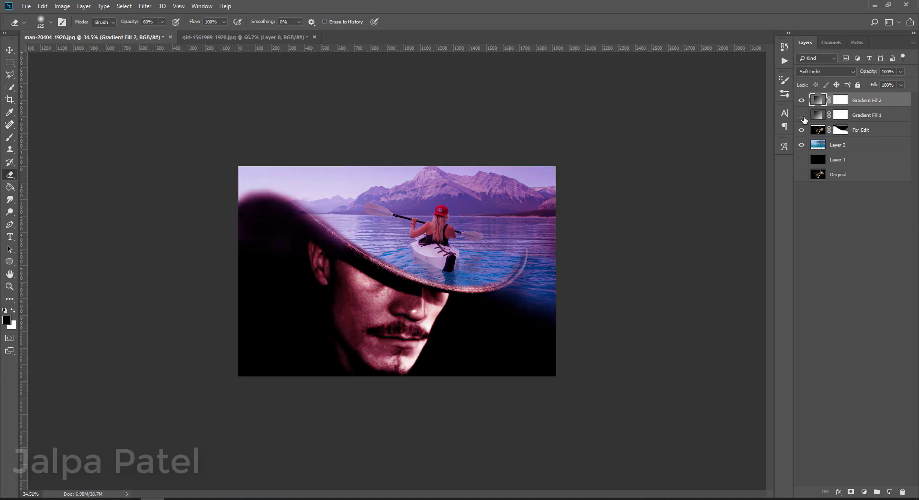
click(803, 116)
click(803, 116)
click(803, 116)
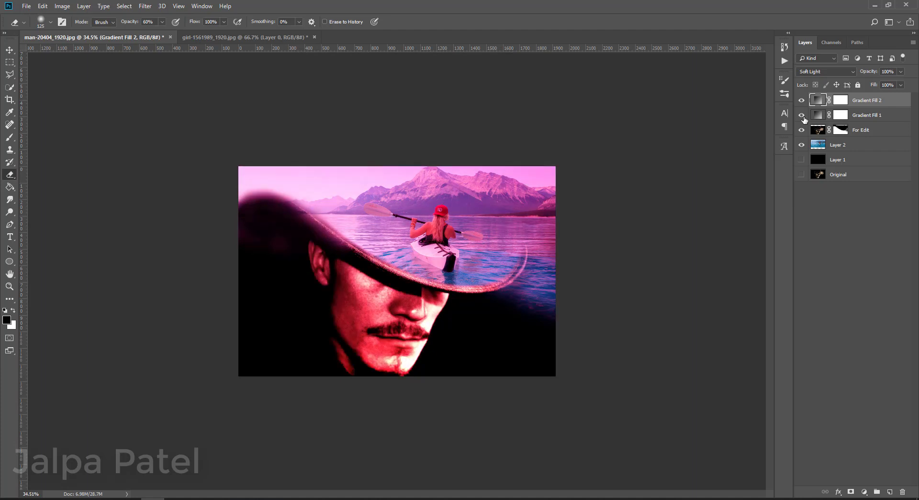
click(803, 116)
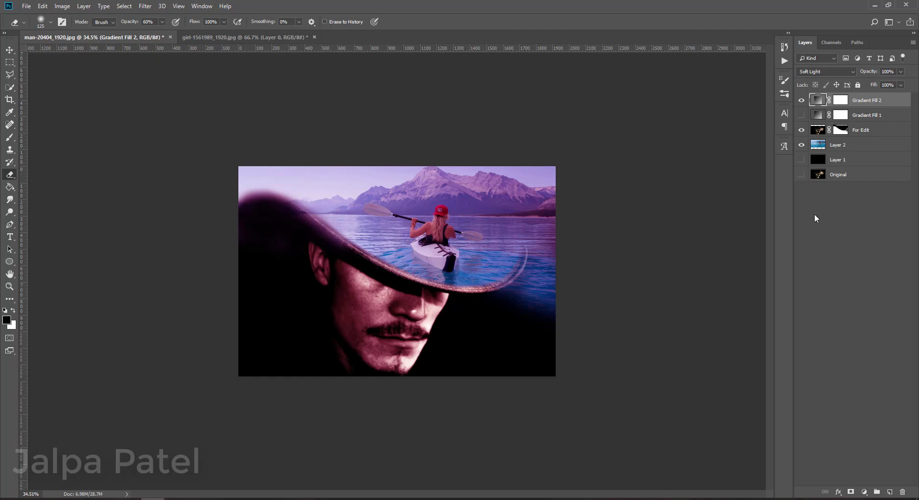
key(ctrl+0)
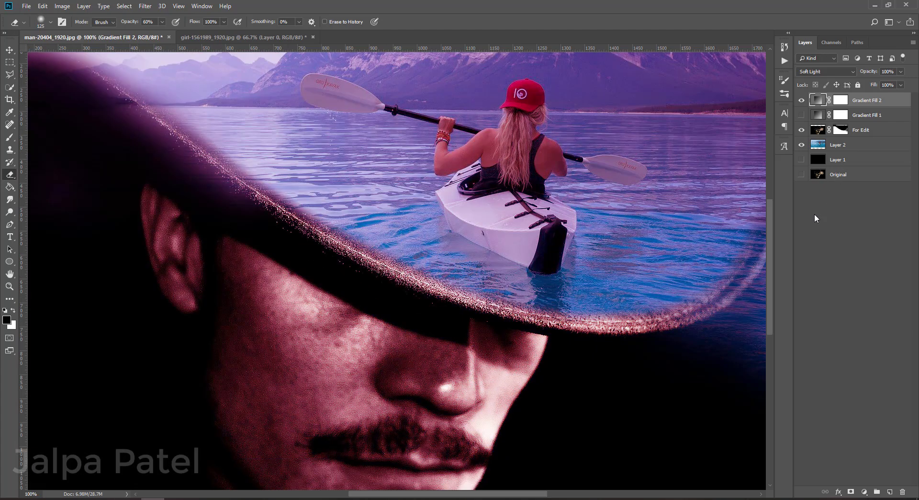